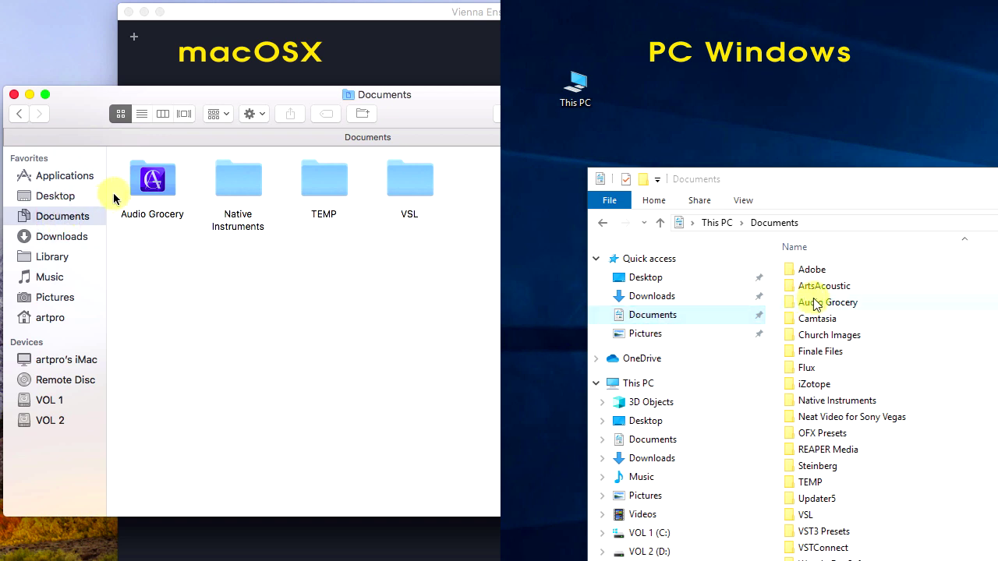
Open Audio Grocery on Mac and PC, selecting template folders 5–8 and 4–6 respectively
double_click(150, 180)
double_click(816, 304)
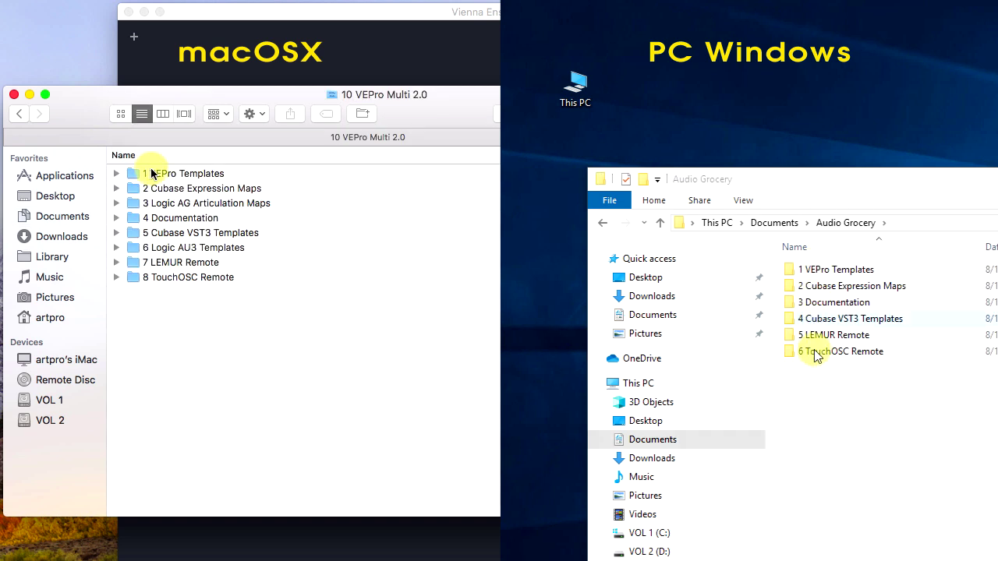
drag(291, 232, 289, 278)
drag(816, 388, 858, 319)
drag(289, 278, 289, 284)
mouse_move(858, 319)
mouse_down()
mouse_move(875, 321)
mouse_move(856, 324)
mouse_up()
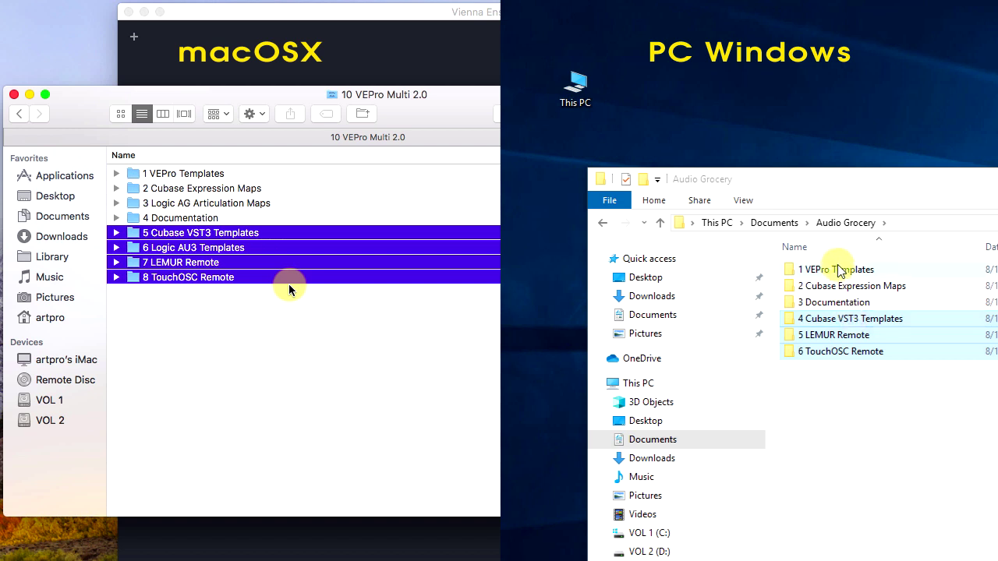
Drill through 1 VEPro Templates › Kontakt 6 › 1 Velocity KS › MEGA Instances › a • MEGA - 1x64 on both systems
click(167, 173)
double_click(840, 270)
click(117, 173)
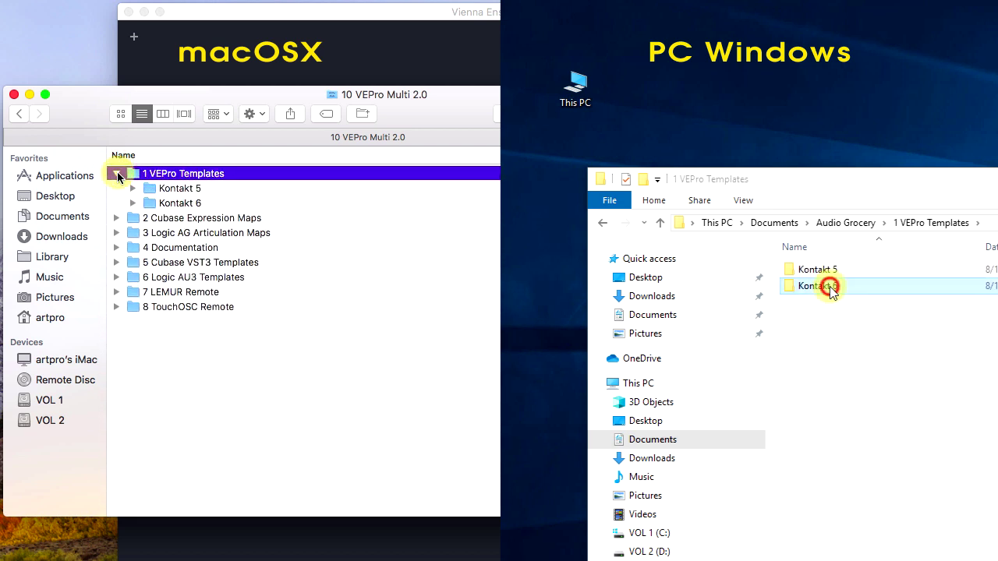
double_click(828, 286)
click(133, 205)
double_click(834, 270)
click(167, 265)
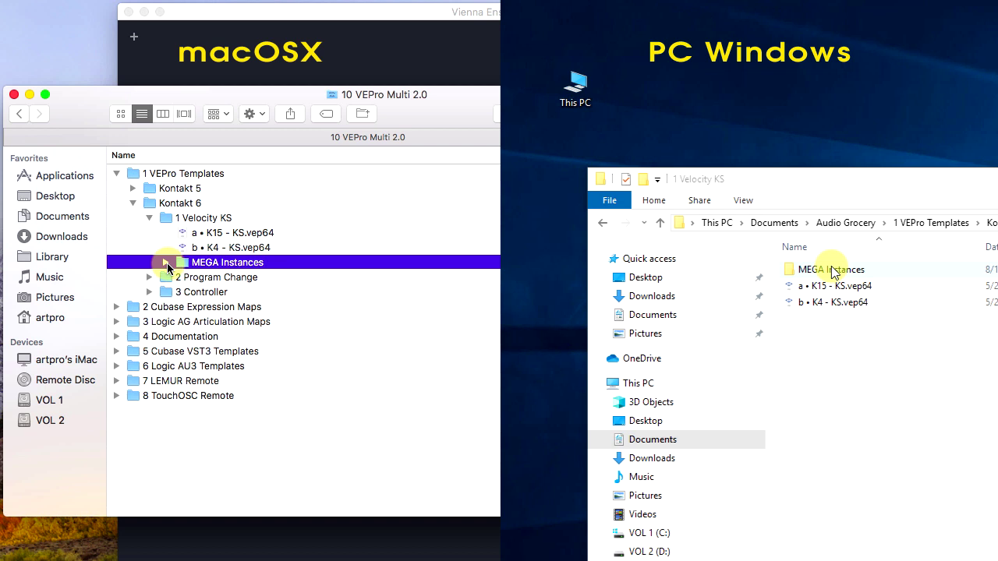
click(166, 264)
double_click(834, 269)
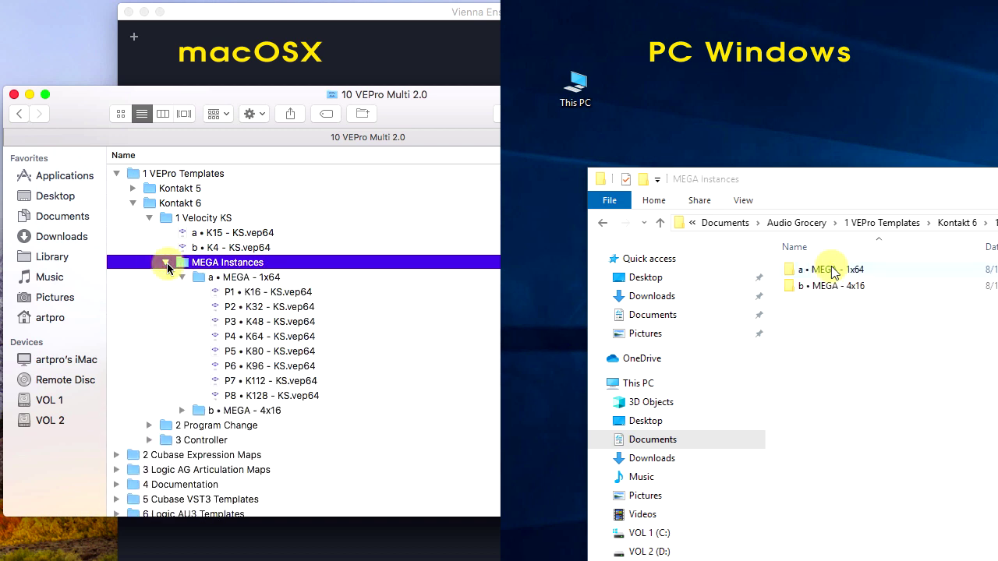
double_click(834, 270)
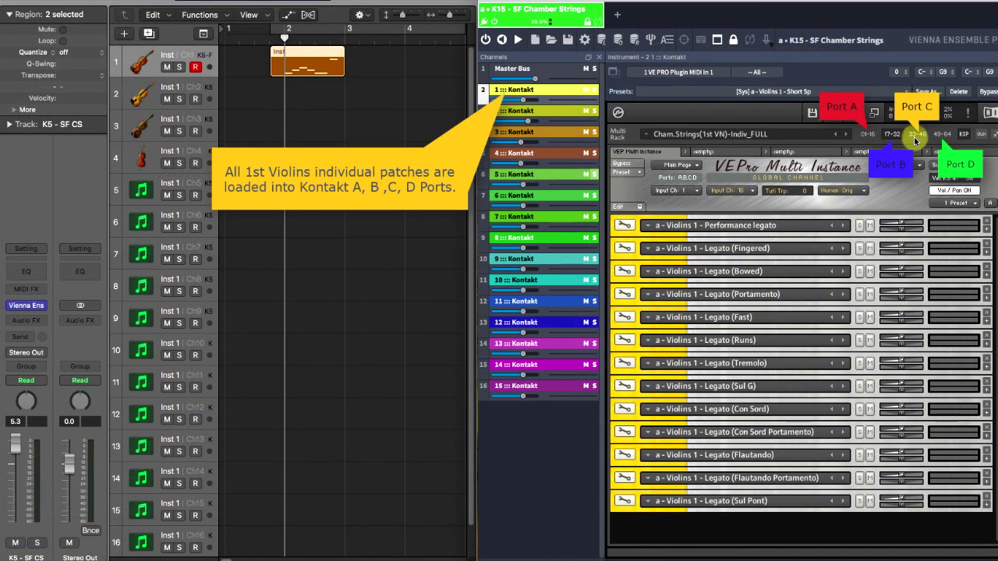
Review the Violins 1 patches on ports C (33-48) and D (49-64), returning to port A (01-16)
click(916, 136)
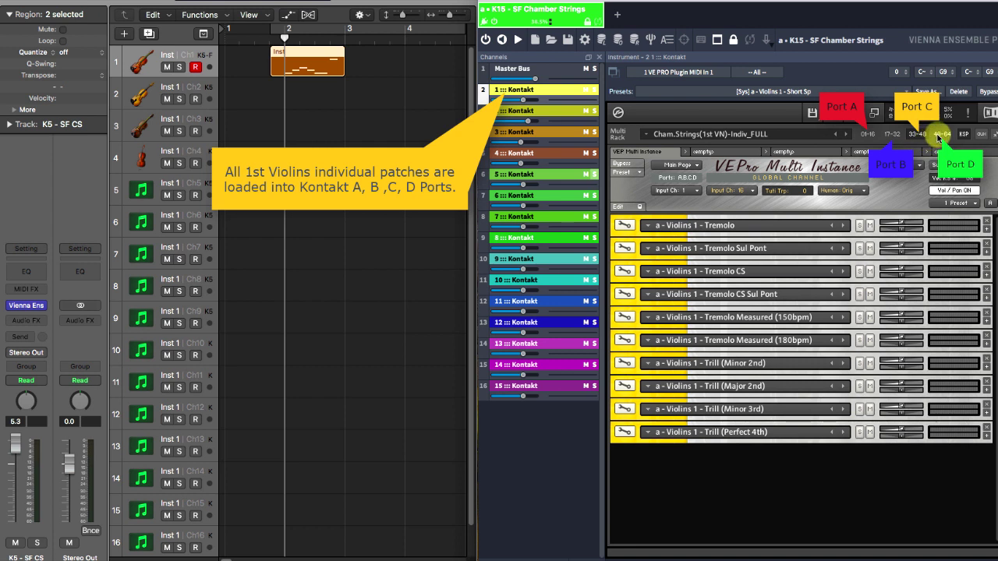
click(939, 134)
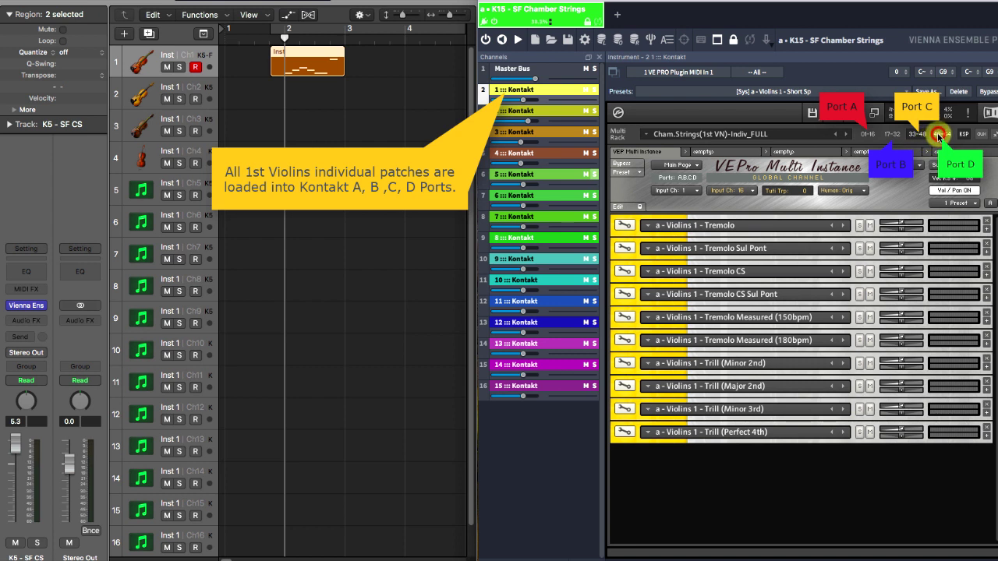
click(868, 134)
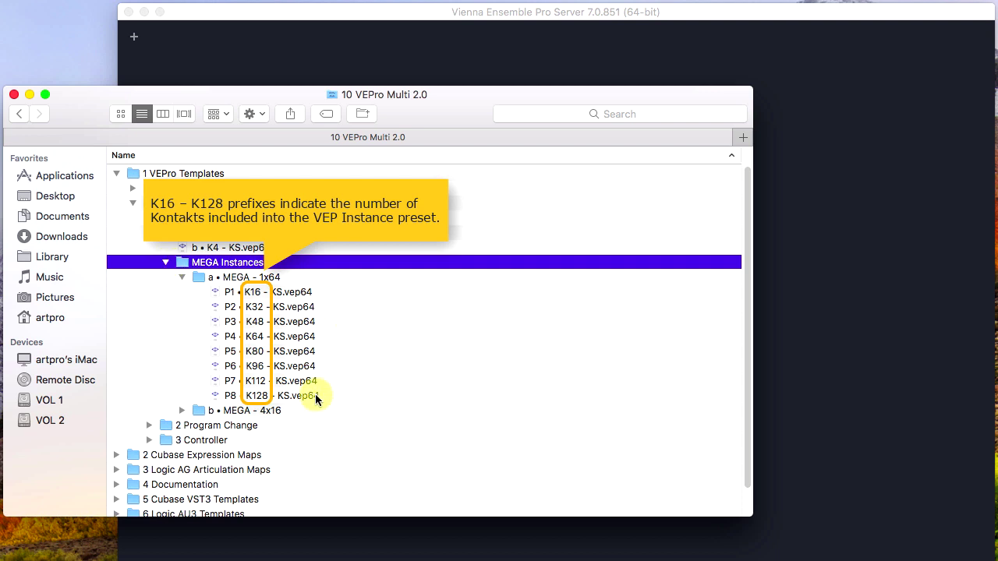
Drag P8 • K128 - KS.vep64 from Finder into the Vienna Ensemble Pro Server window
click(234, 395)
drag(220, 359, 136, 45)
click(182, 10)
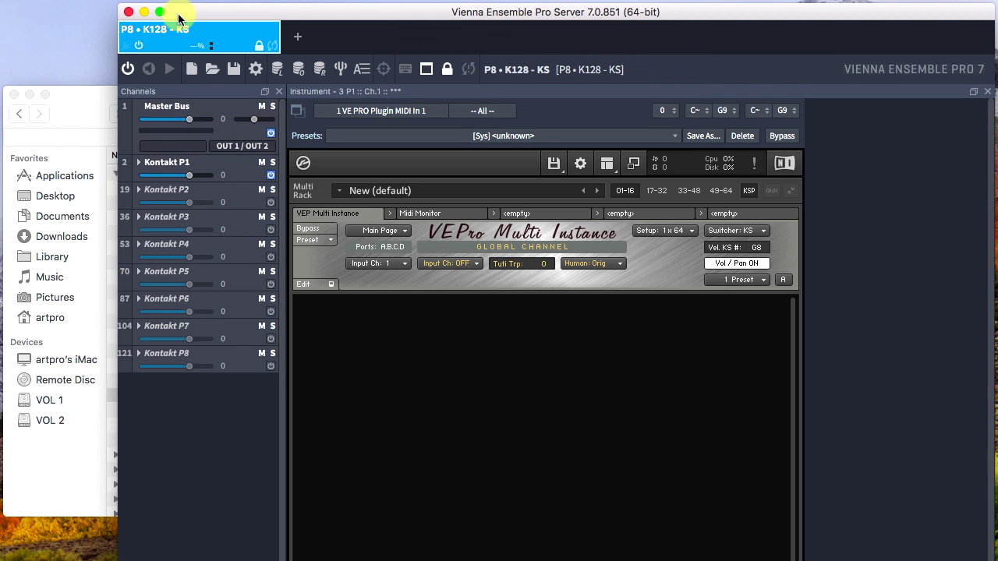
Expand Kontakt P1 to view its P1 :: Ch.1 onward channels, then collapse it
click(138, 163)
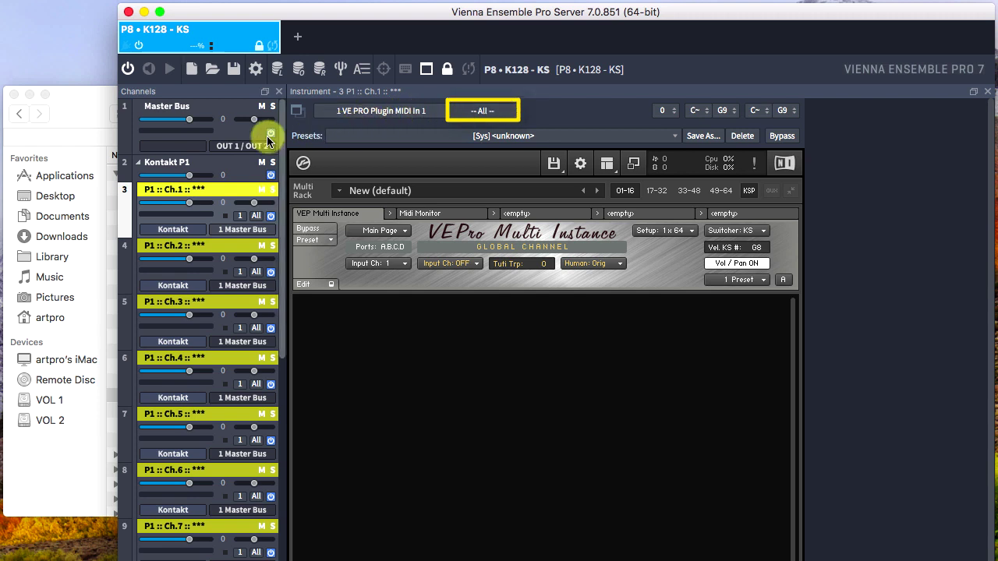
click(138, 163)
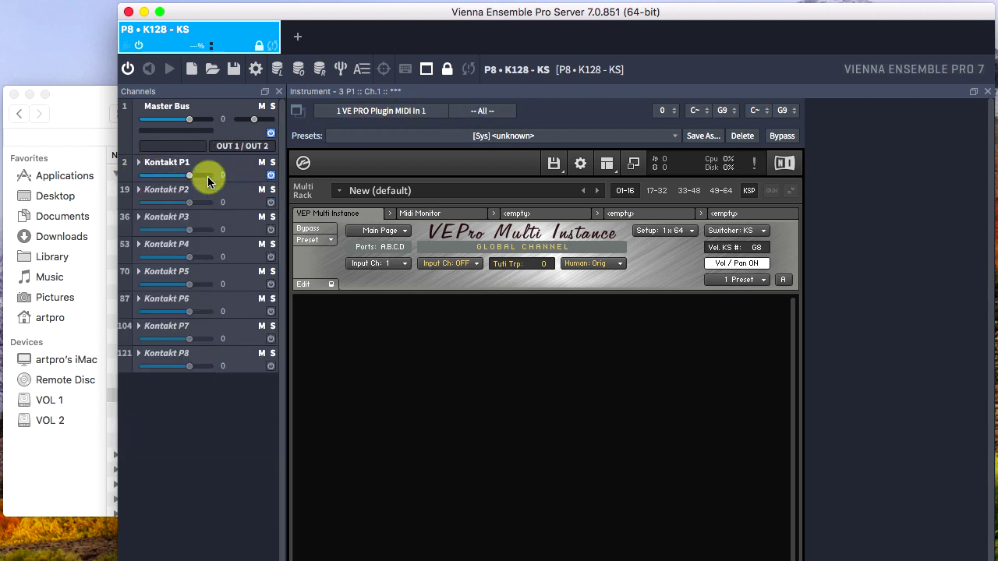
Show the mixer, enable Kontakt P4, and inspect its channel 1 Kontakt rack before collapsing it
click(271, 179)
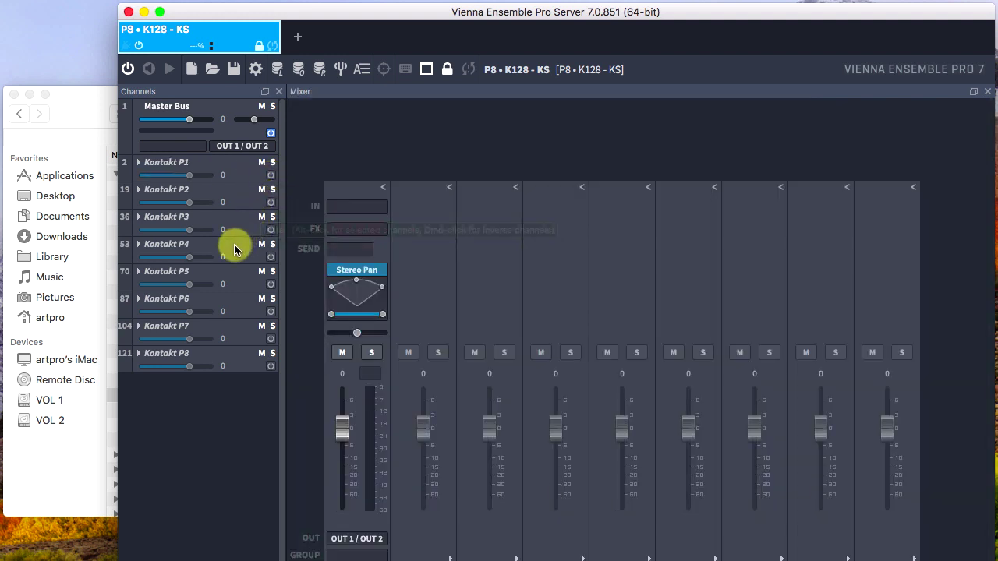
click(270, 257)
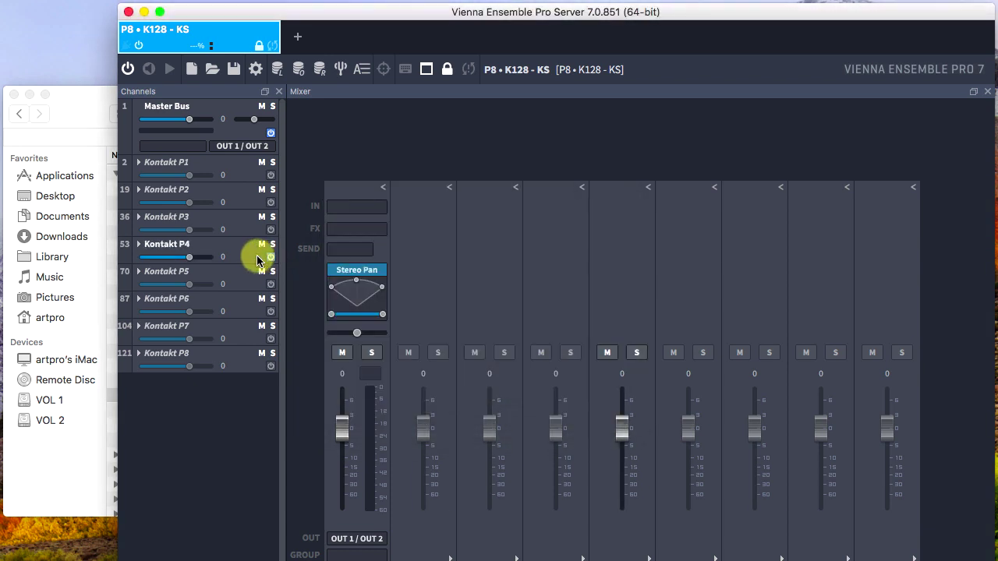
click(138, 245)
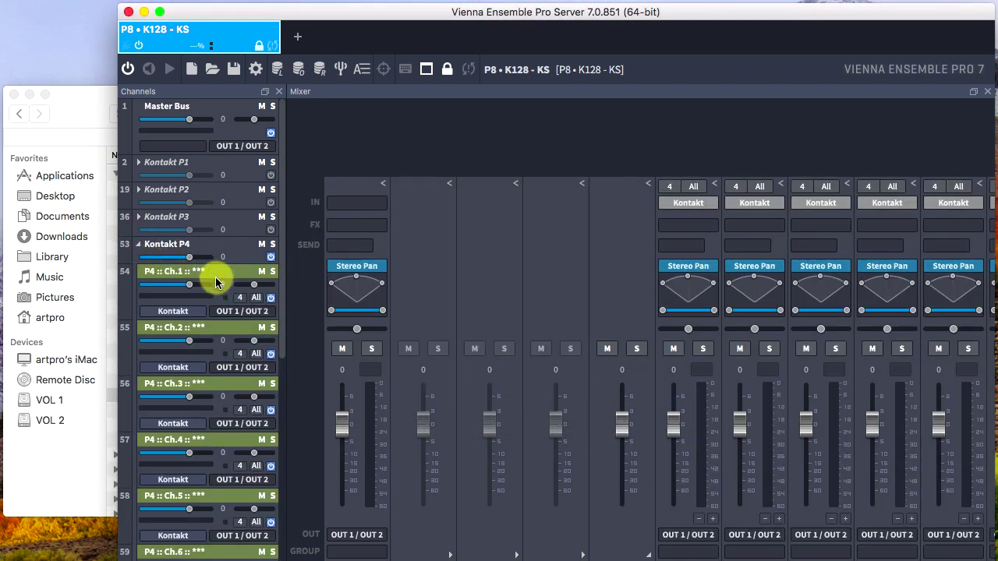
click(219, 280)
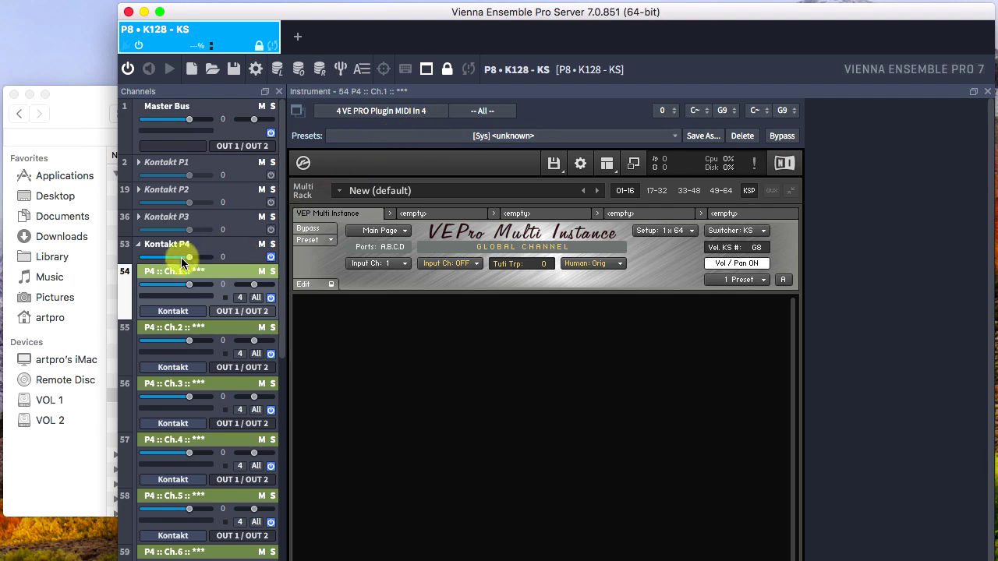
click(141, 246)
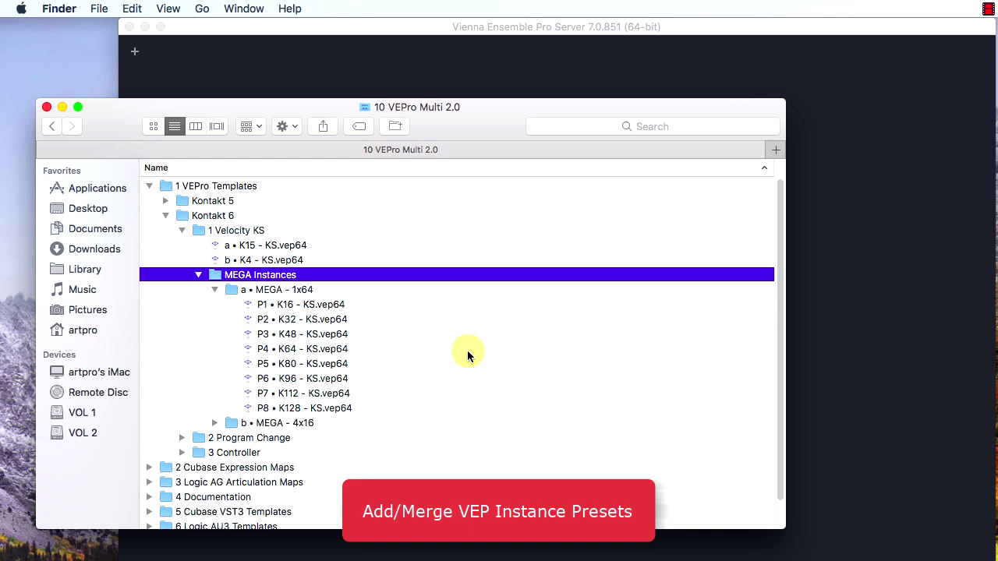
Load P2 • K32 - KS.vep64 into the server and start Instance > Merge Project
click(263, 322)
drag(263, 321, 135, 55)
click(200, 28)
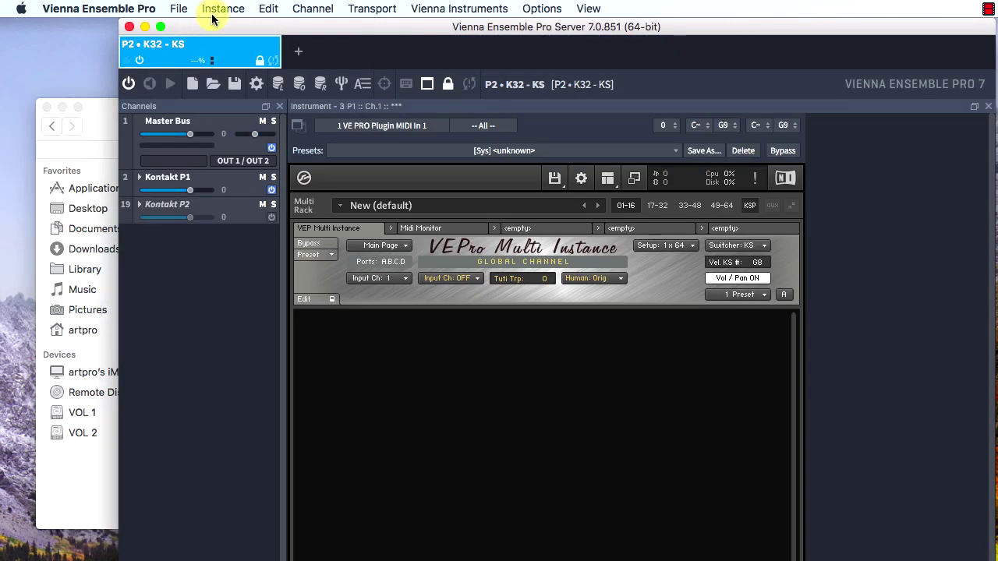
click(219, 11)
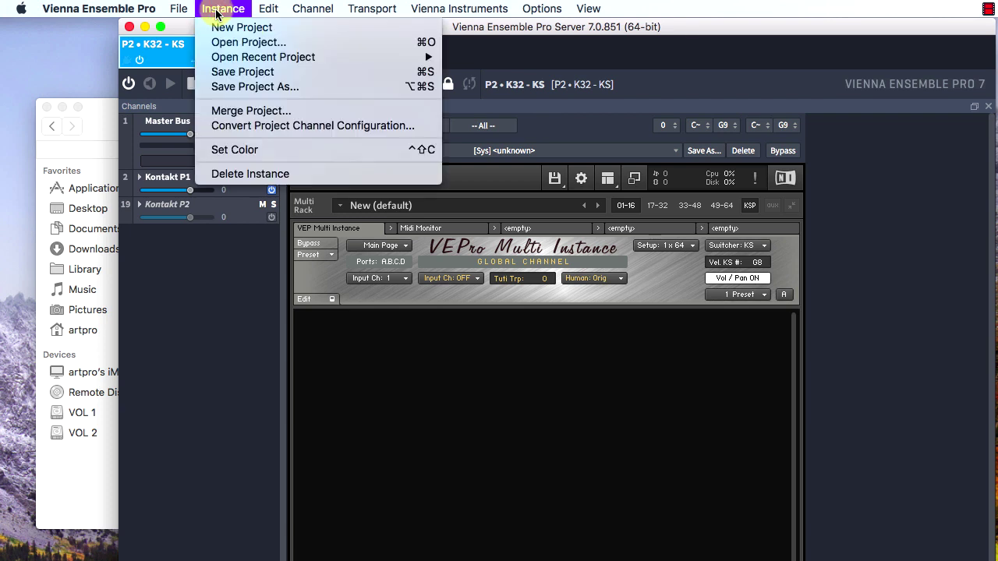
click(229, 113)
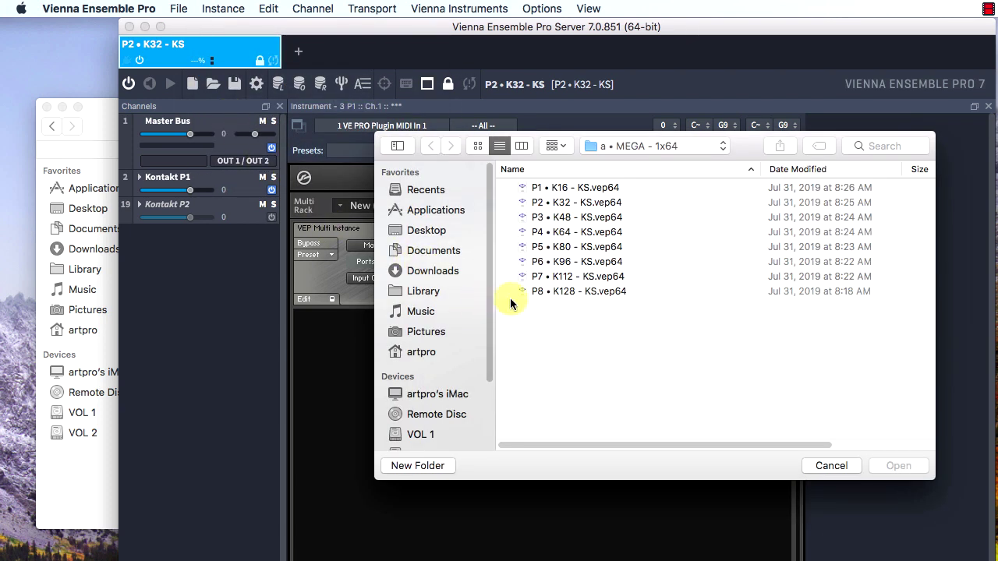
From P4 • K64 - KS.vep64, uncheck all, collapse P1–P4, and merge only Kontakt P3 and P4
click(569, 232)
double_click(569, 232)
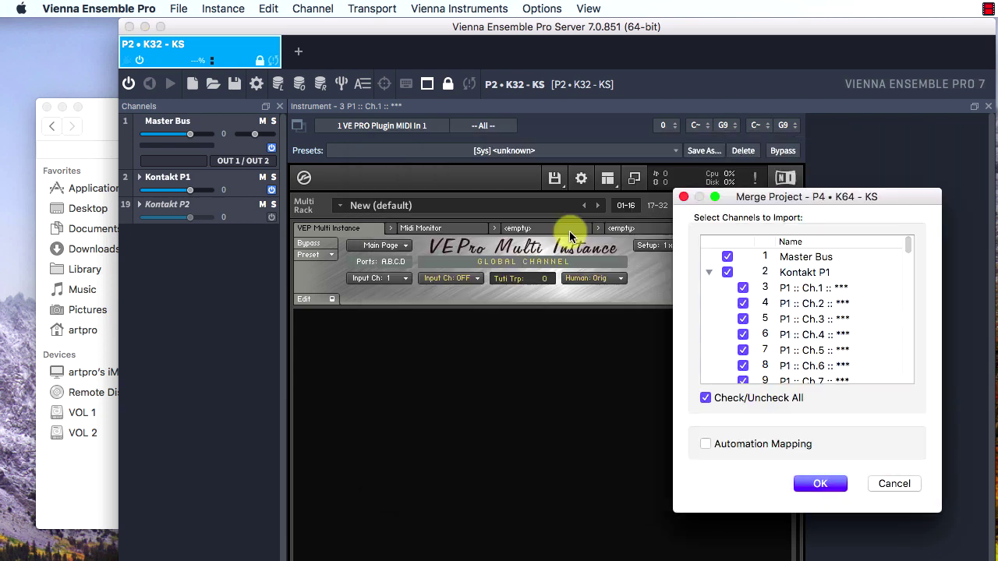
click(706, 399)
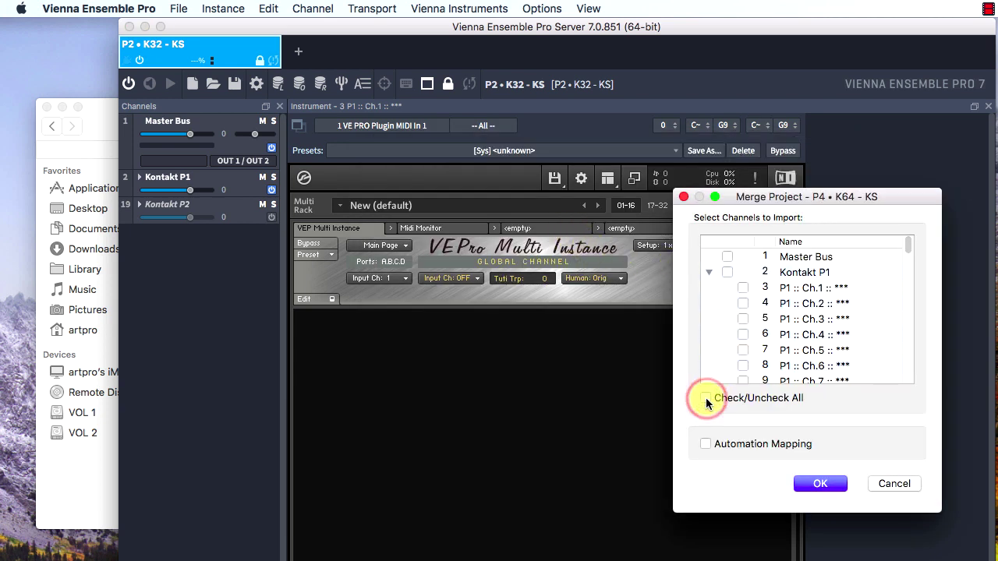
click(709, 272)
click(709, 288)
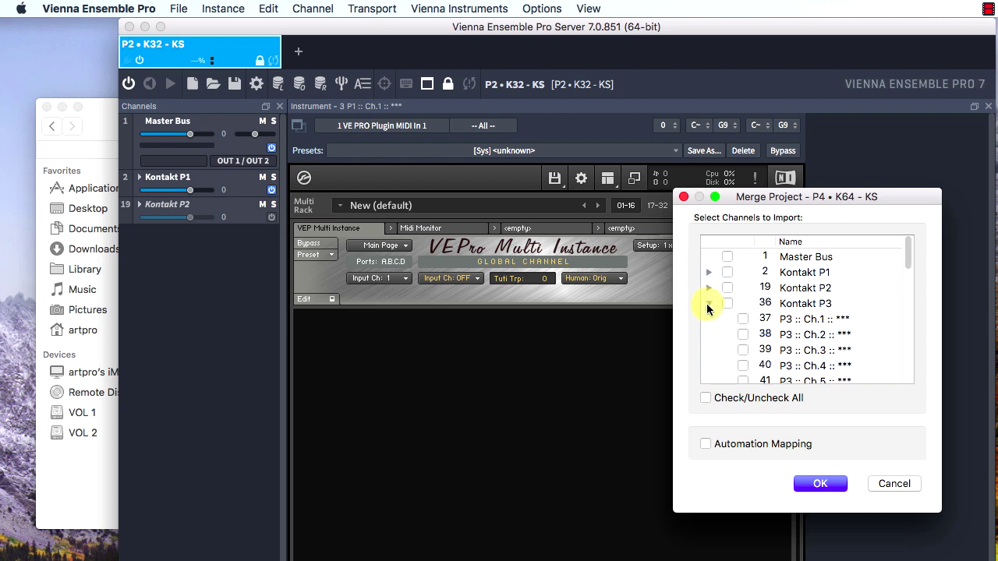
click(707, 303)
click(708, 318)
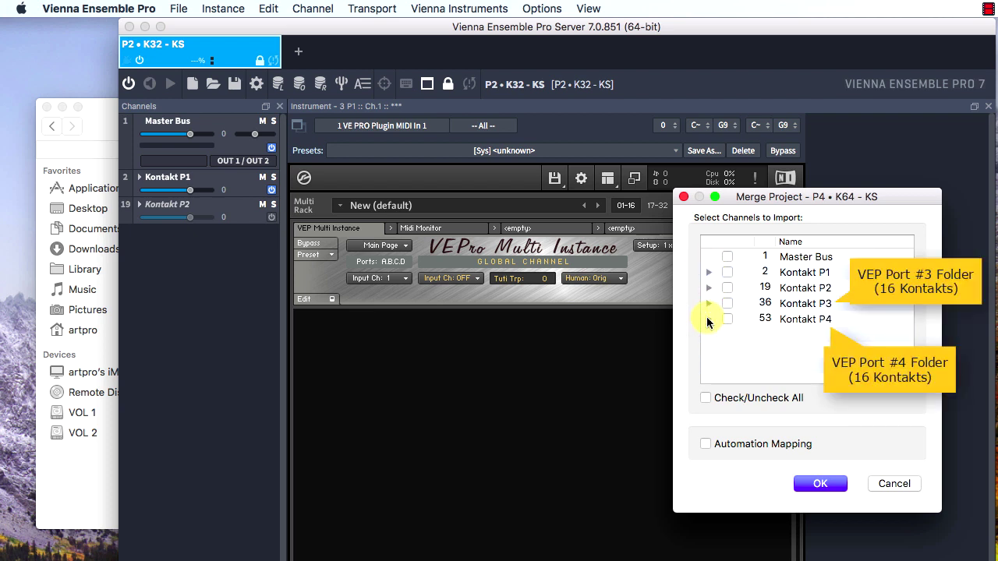
click(727, 303)
click(727, 319)
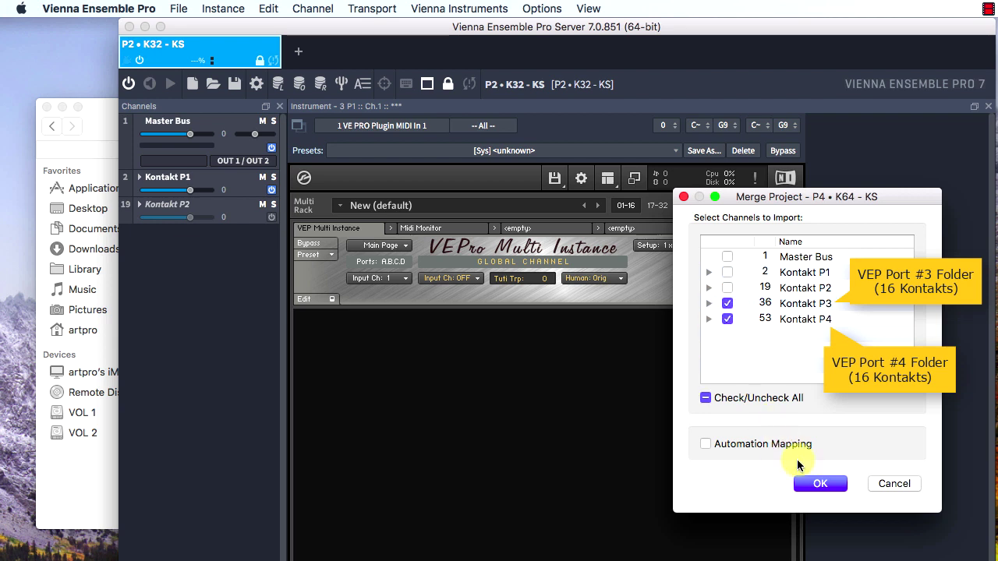
click(815, 485)
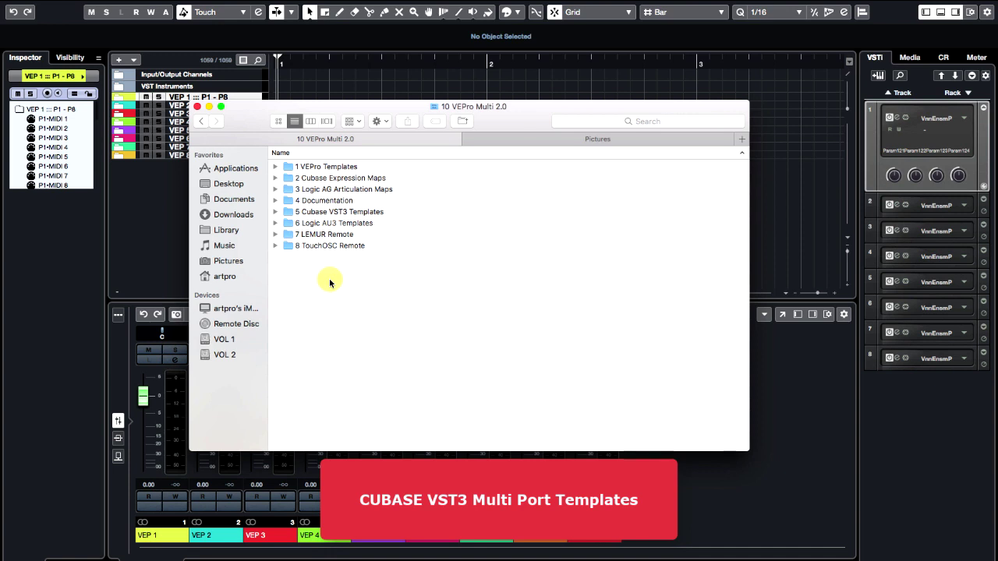
Locate VEP8 - Generic.cpr under 5 Cubase VST3 Templates › 1. Generic, then minimize Finder
click(321, 212)
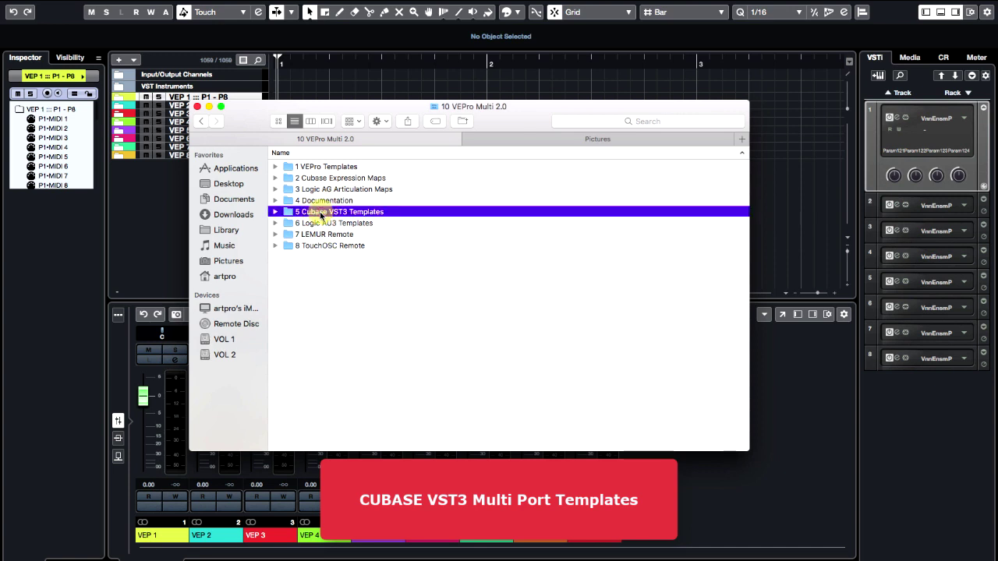
click(275, 213)
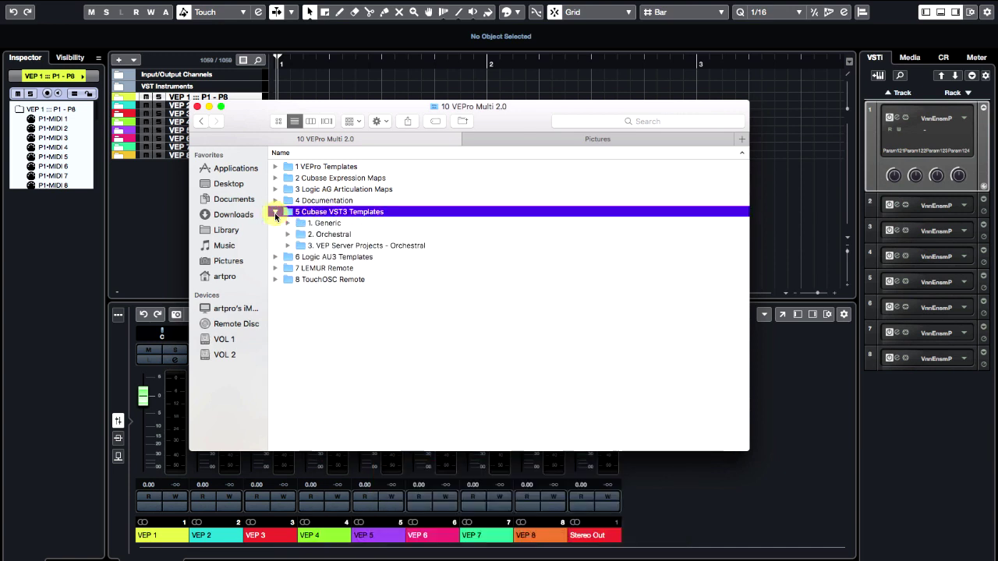
click(320, 224)
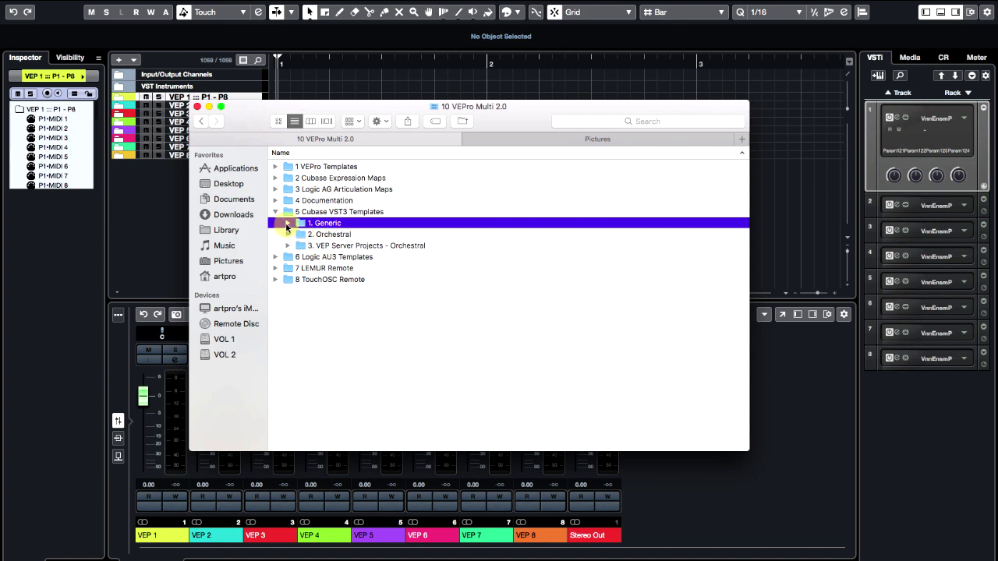
click(287, 223)
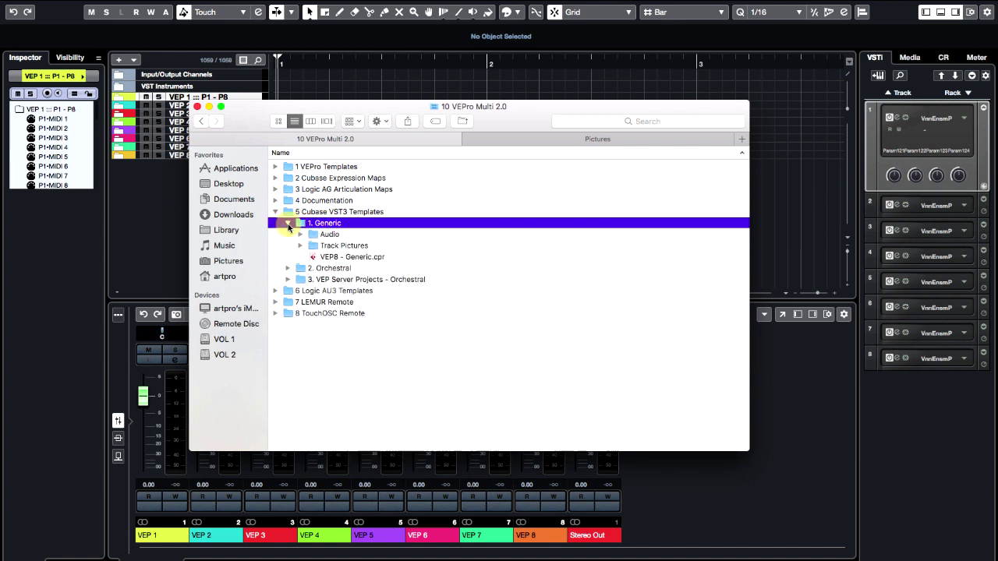
click(335, 257)
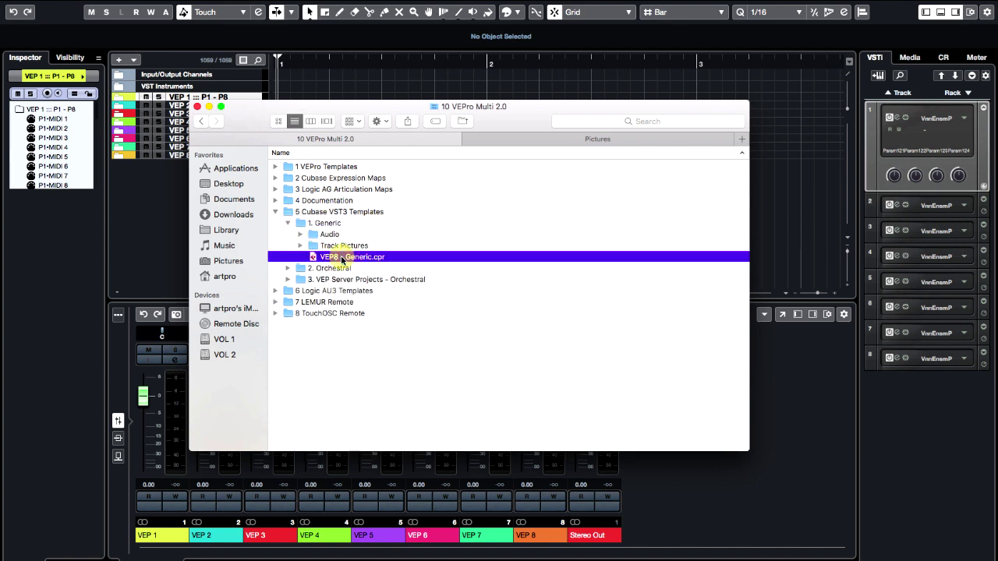
click(209, 107)
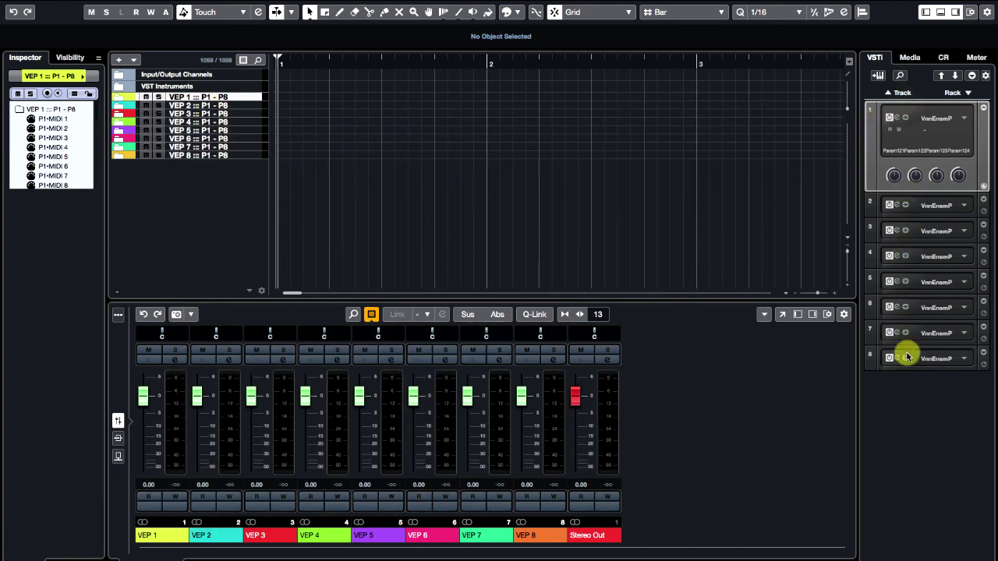
Expand VEP 1, check P1-MIDI 1, P2-MIDI 1 and P3-MIDI 2 inputs, and view VEP instance 2's window
click(118, 101)
scroll(209, 129, down, 3)
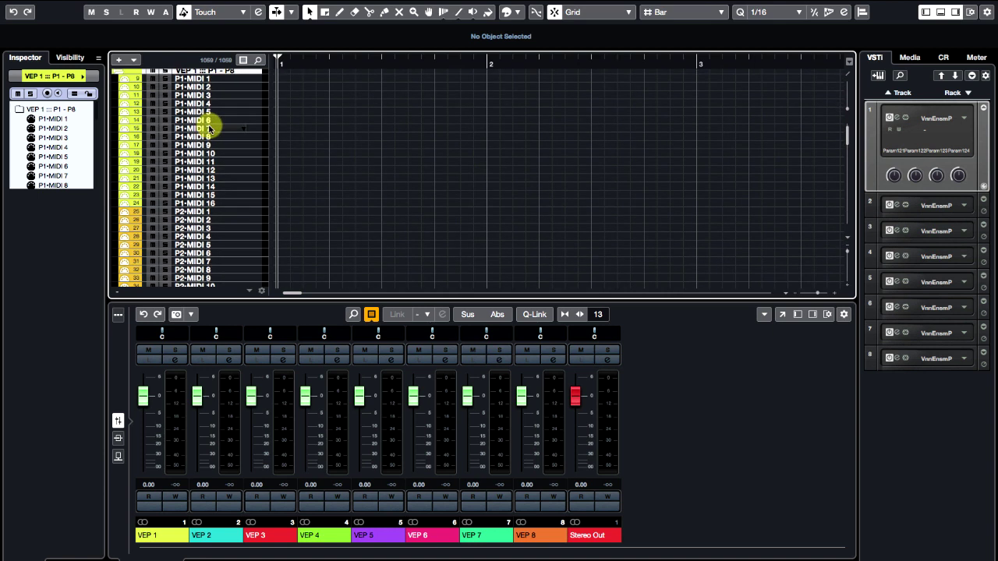
click(231, 79)
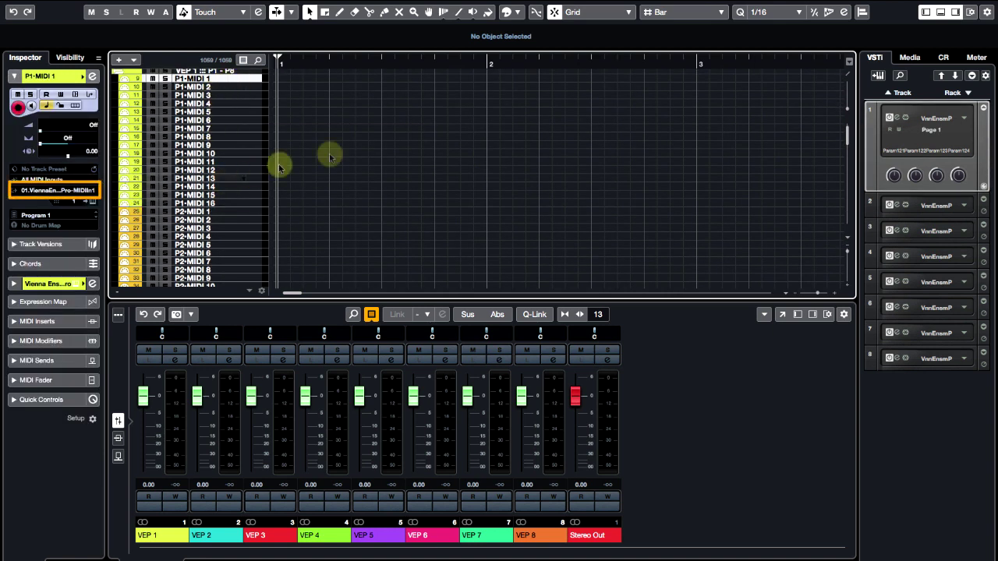
click(243, 211)
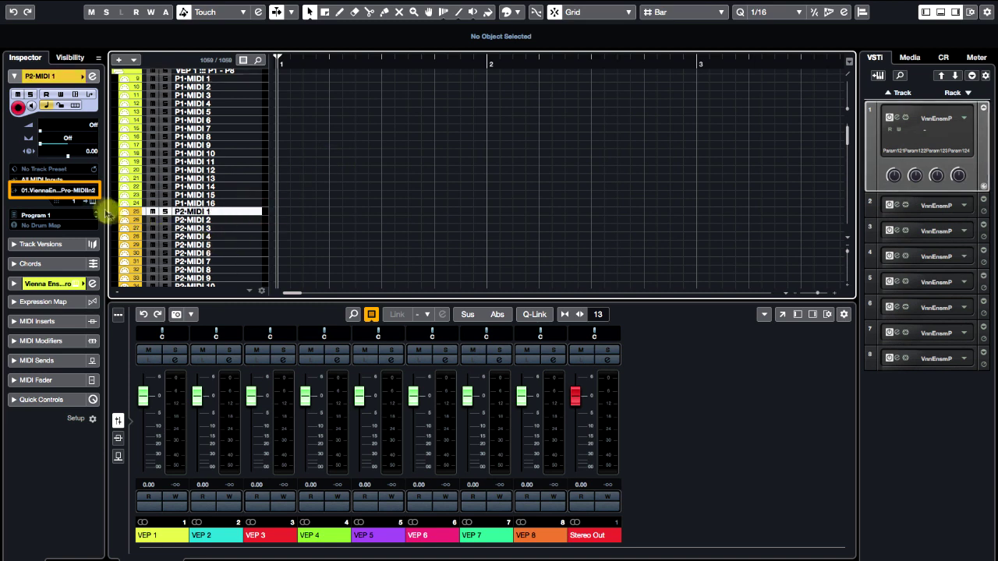
scroll(205, 205, down, 7)
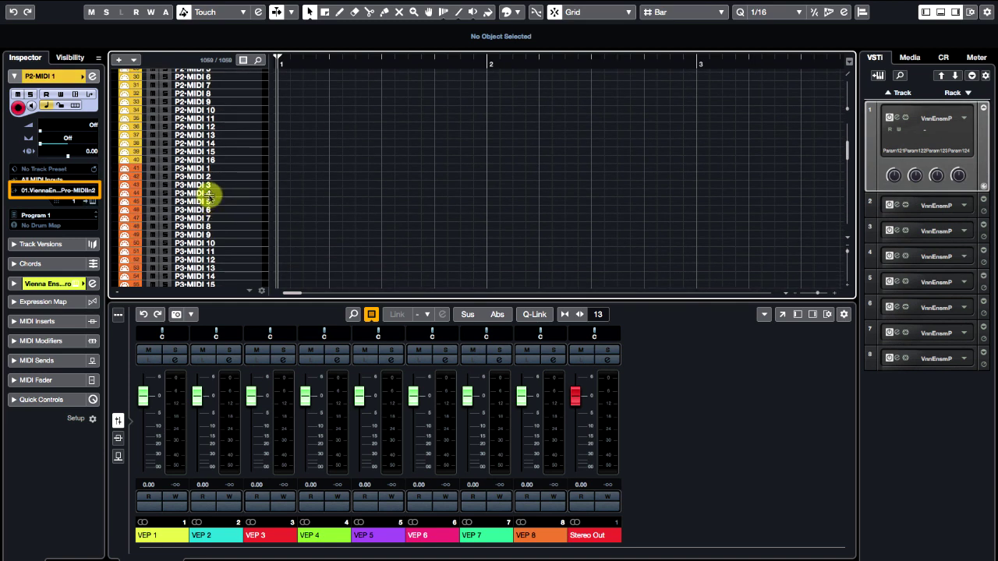
click(247, 176)
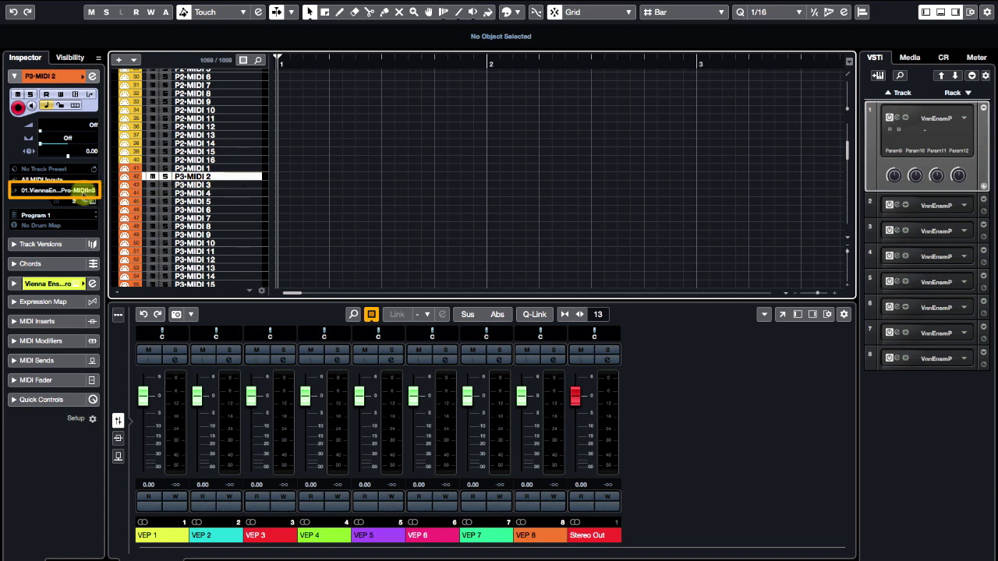
scroll(214, 200, down, 20)
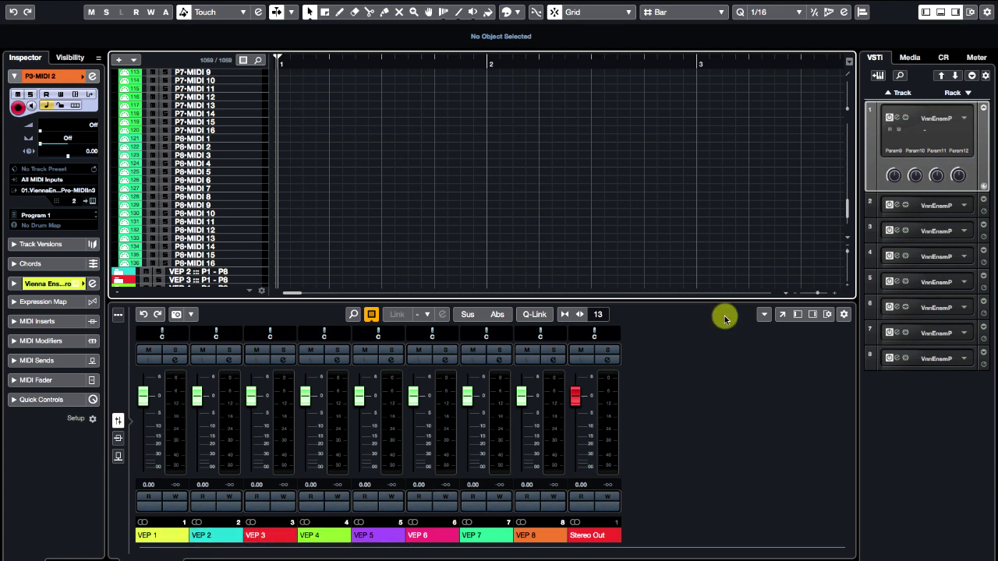
click(898, 206)
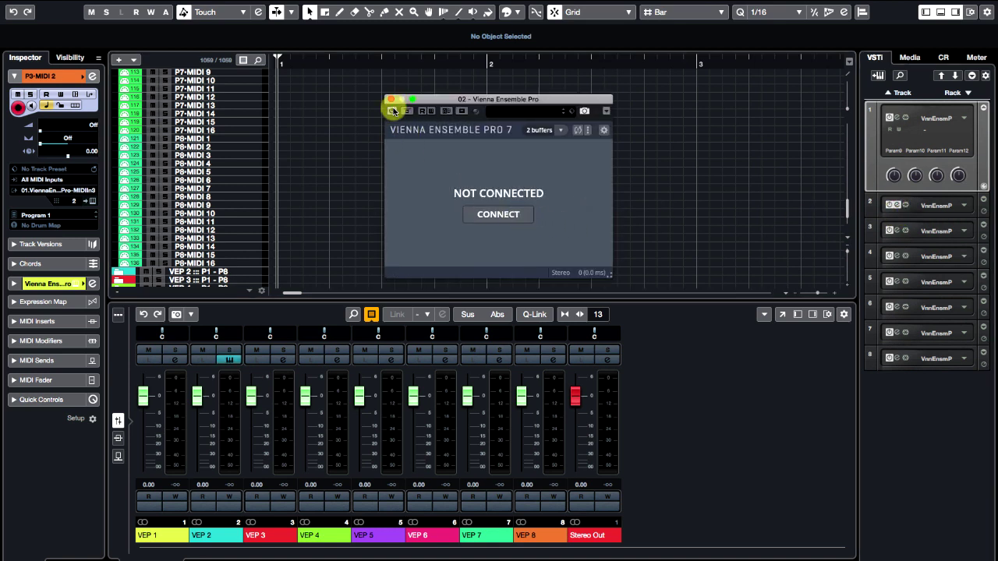
click(391, 100)
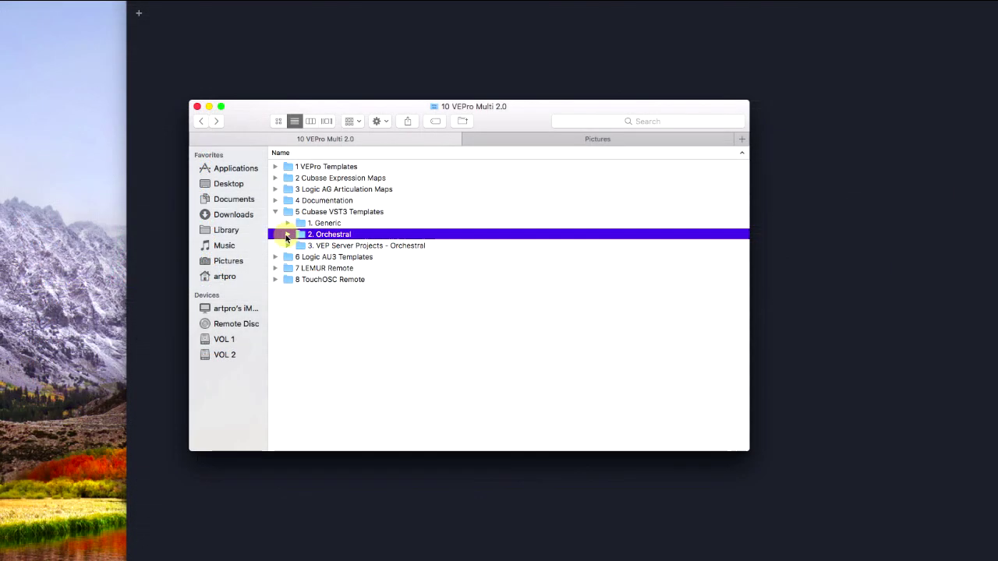
Open VEP8 - Orchestral_K6.cpr from 2. Orchestral › Kontakt 6 in Cubase
click(288, 234)
super+click(319, 257)
click(301, 257)
click(331, 269)
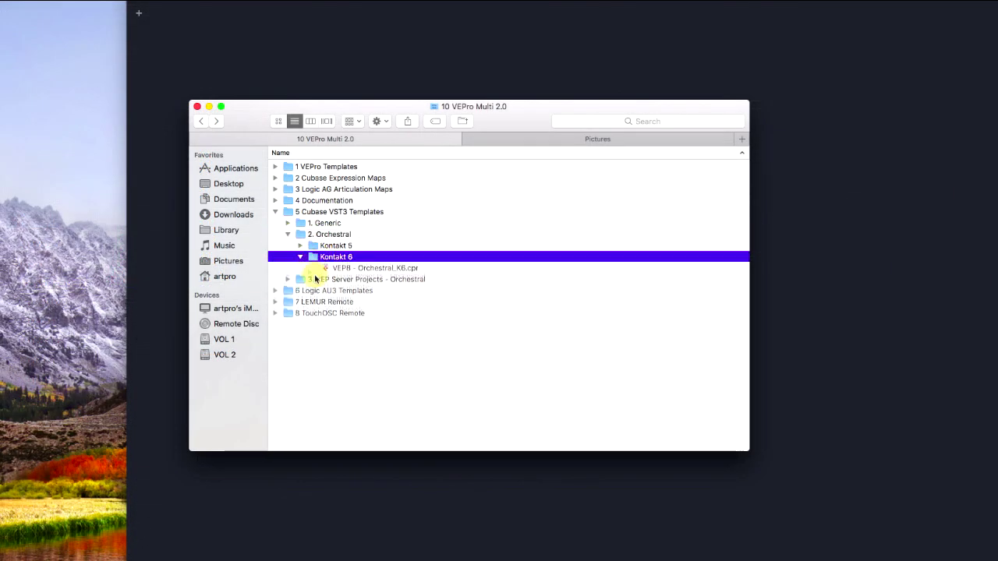
double_click(335, 269)
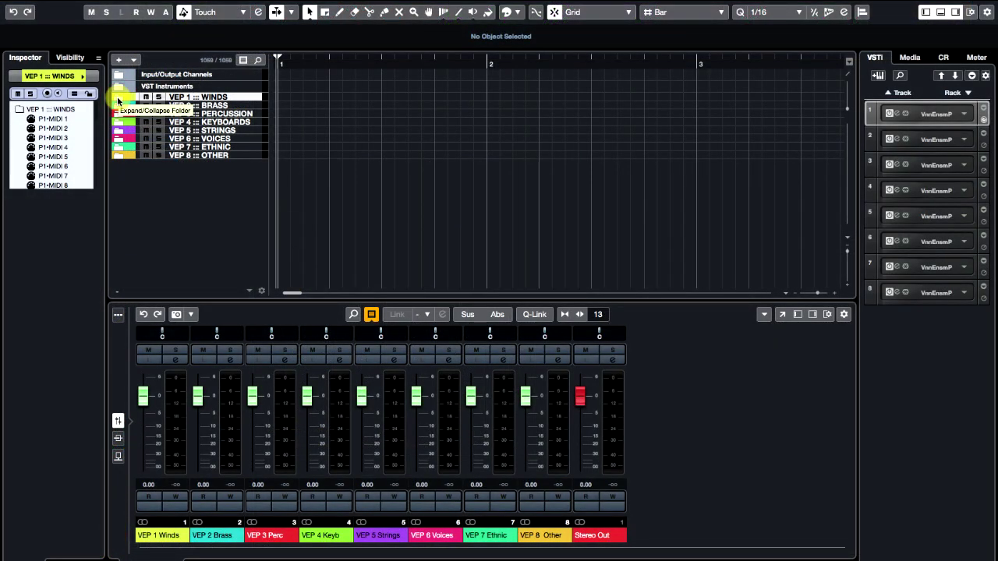
Expand the VEP 1 ::: WINDS folder and select its P1-MIDI 1 track
click(118, 101)
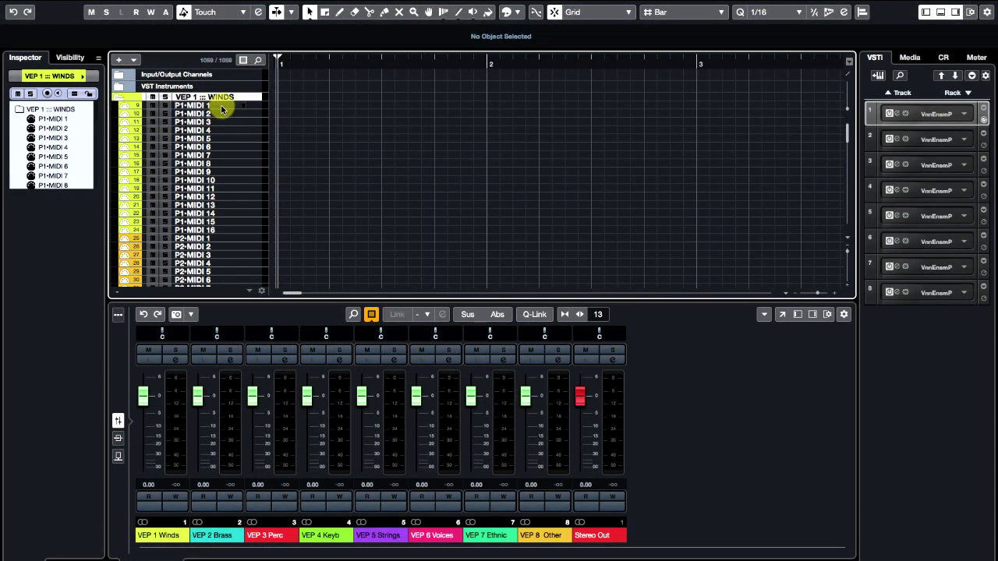
click(233, 107)
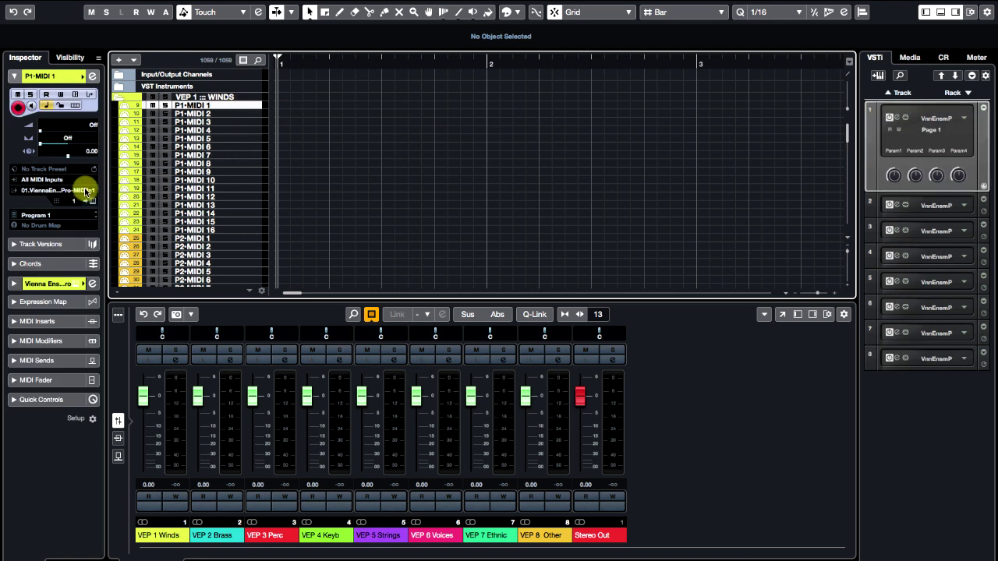
scroll(249, 166, down, 10)
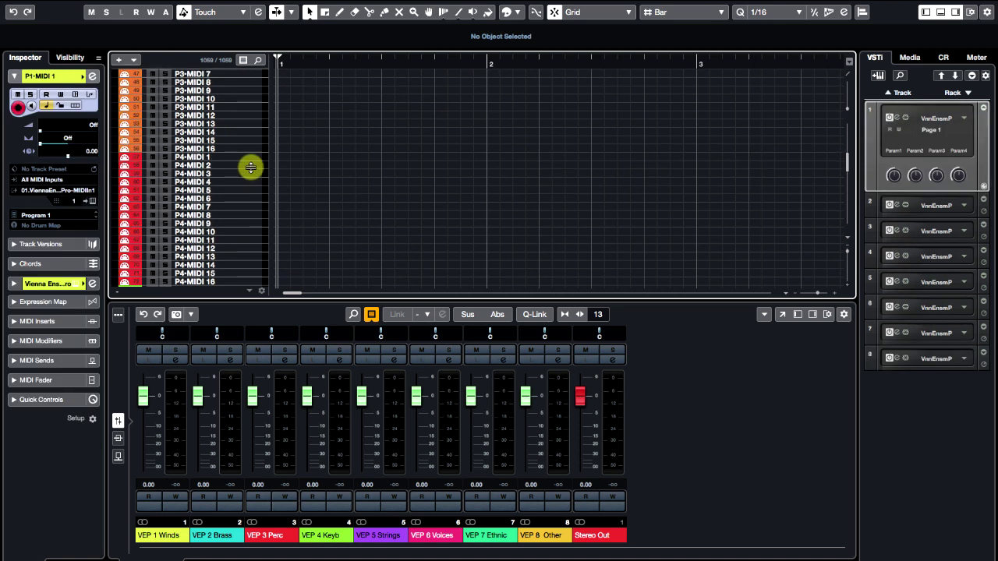
scroll(251, 167, down, 15)
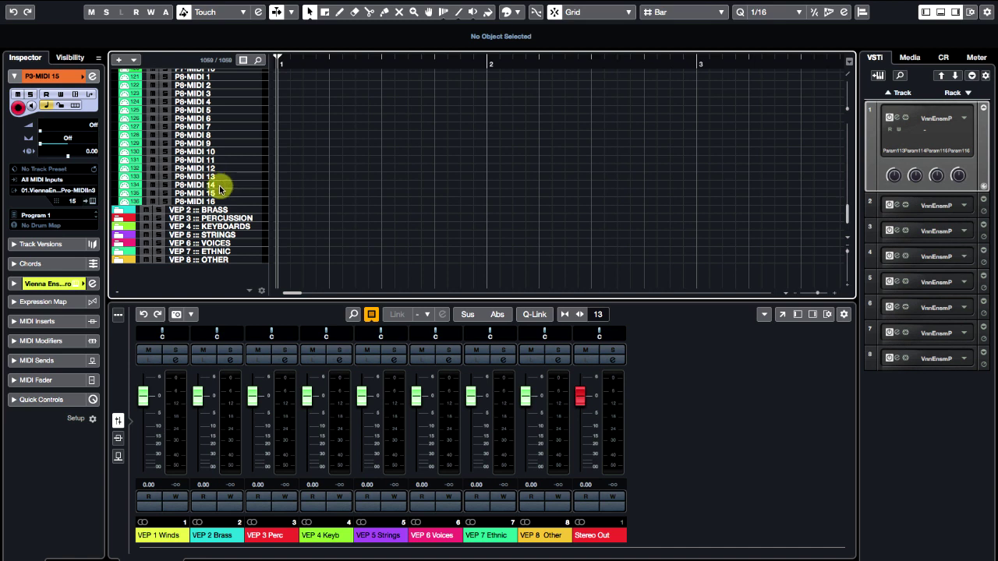
Expand VEP 5 ::: STRINGS, select its P1-MIDI 1 track and show its Expression Map section
click(249, 234)
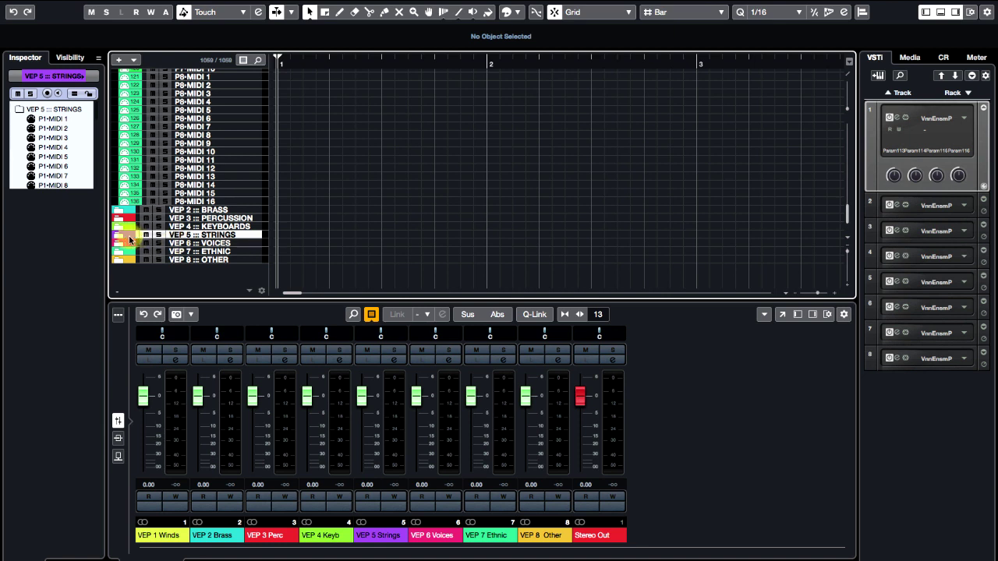
click(120, 241)
scroll(323, 195, down, 5)
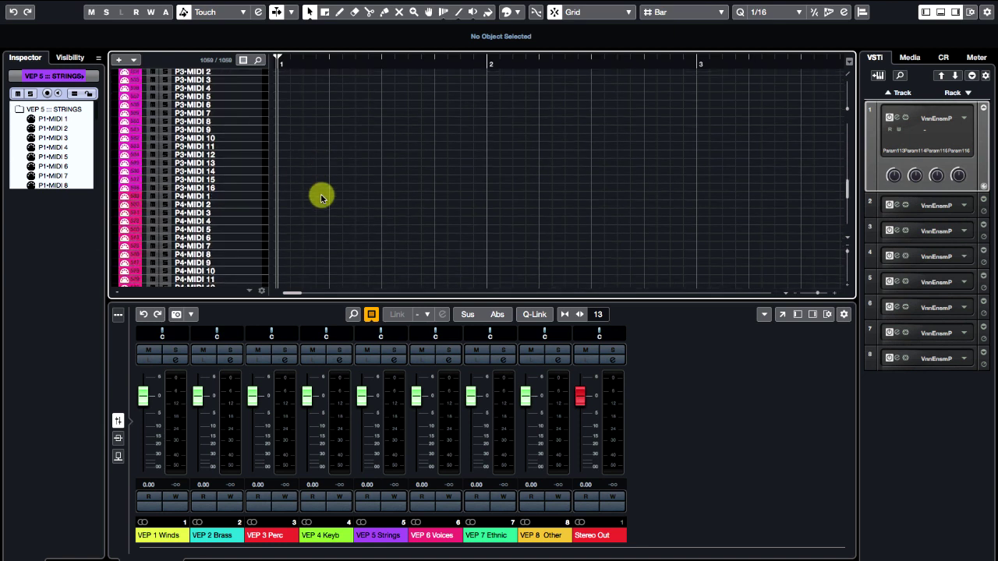
click(245, 105)
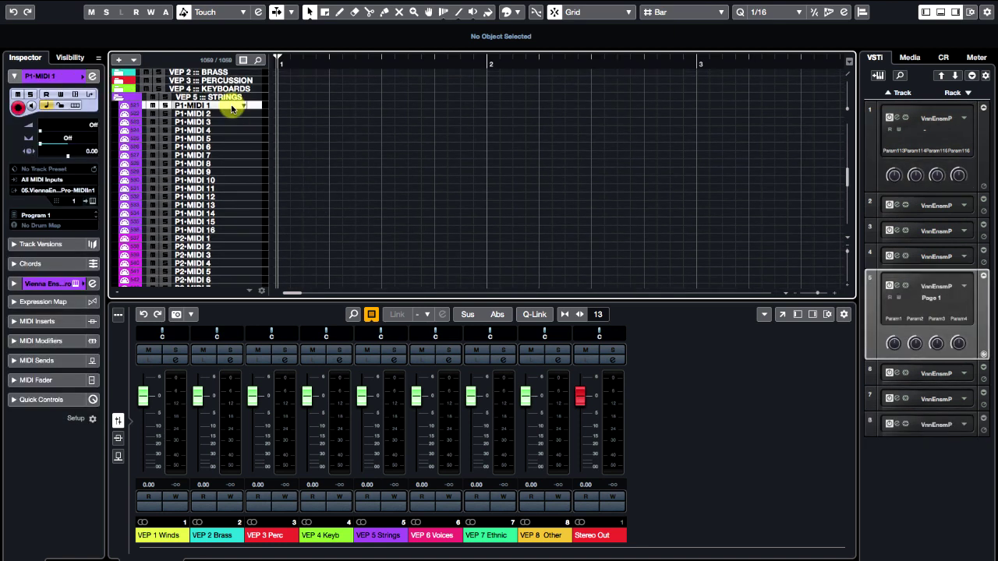
click(23, 301)
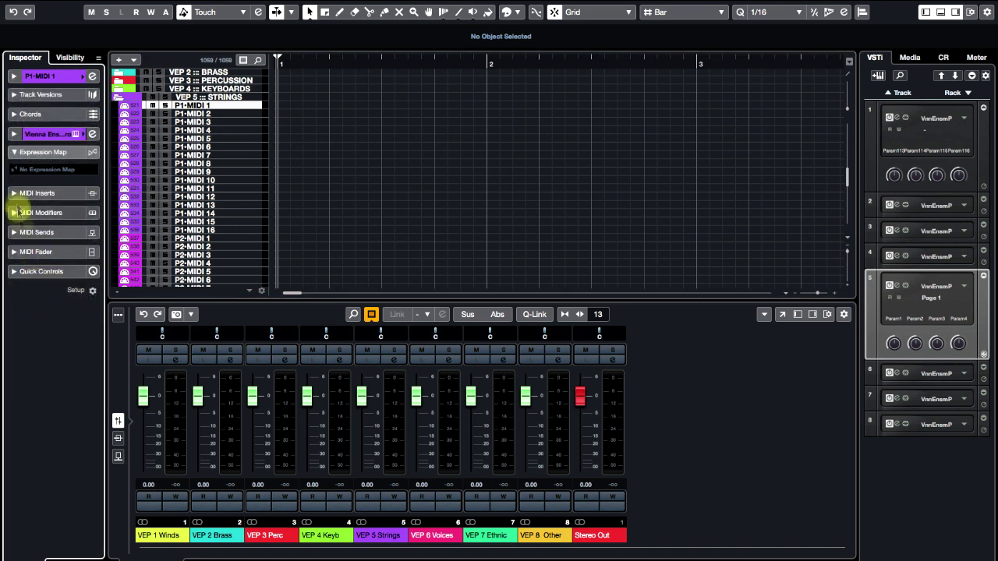
Load the Ports ABCD (Attr) map in Expression Map Setup and enlarge the window
click(32, 170)
click(63, 229)
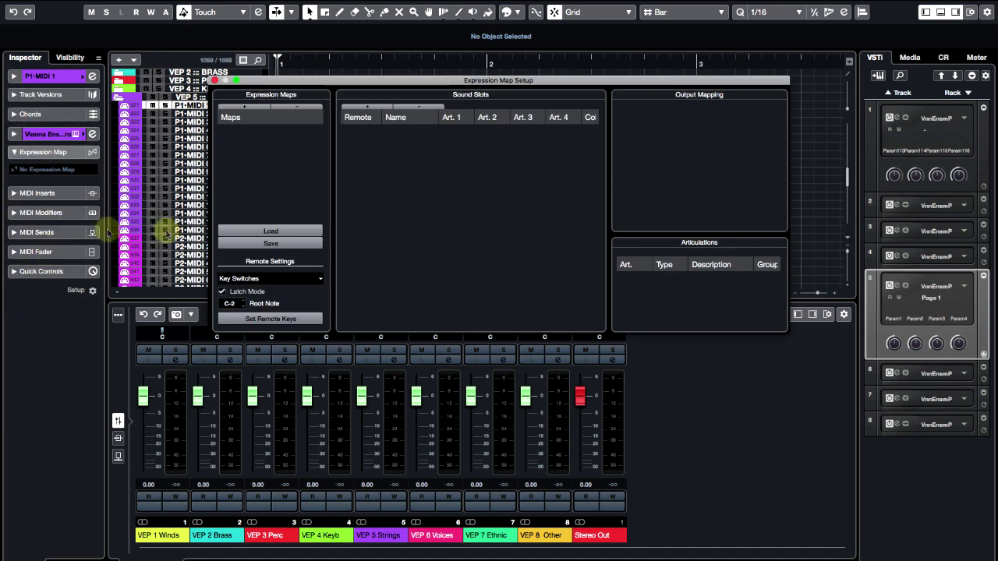
click(256, 232)
click(450, 151)
key(Return)
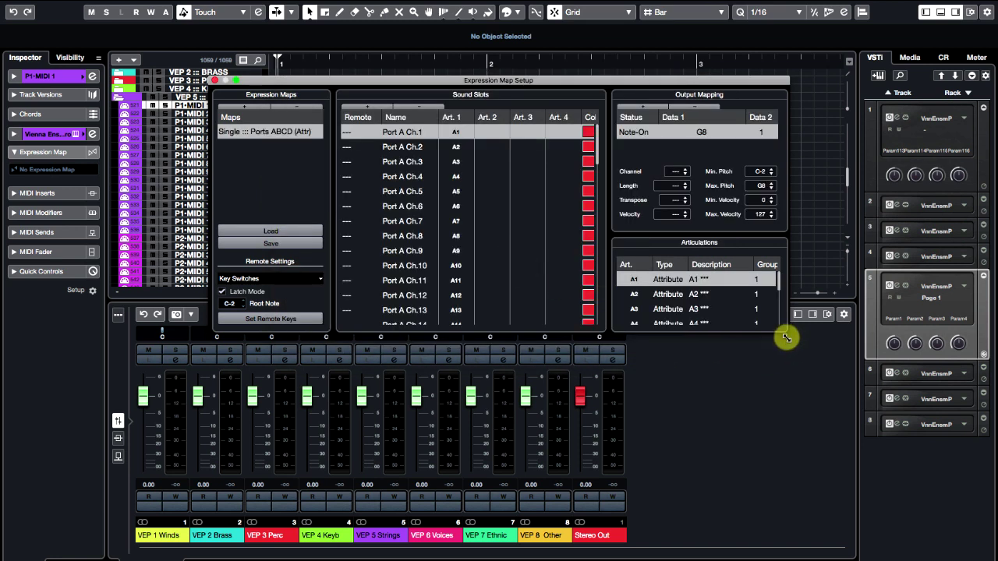
drag(785, 336, 821, 514)
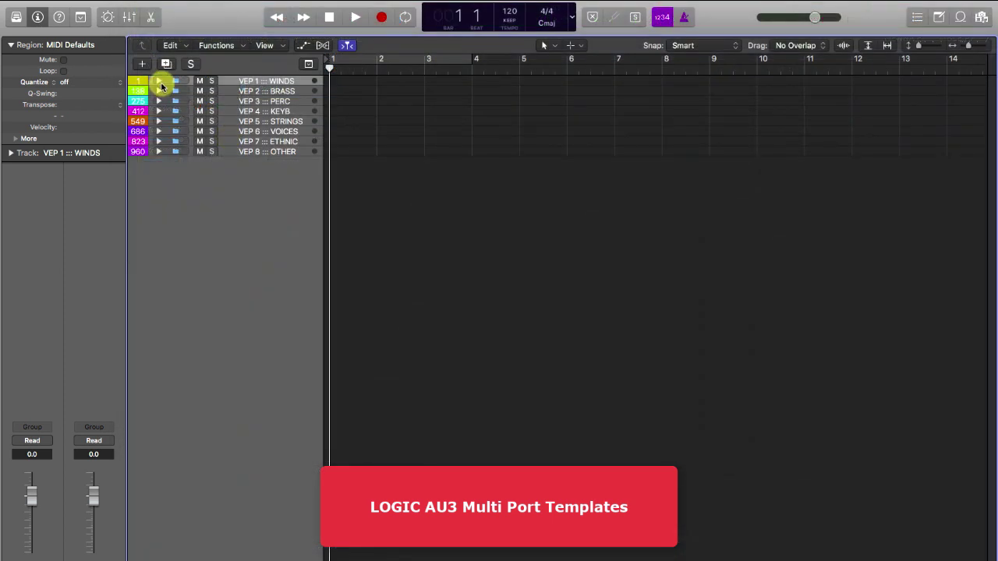
Expand VEP 1 ::: WINDS and briefly open the Inst 1•P1 Vienna Ensemble Pro window
click(159, 81)
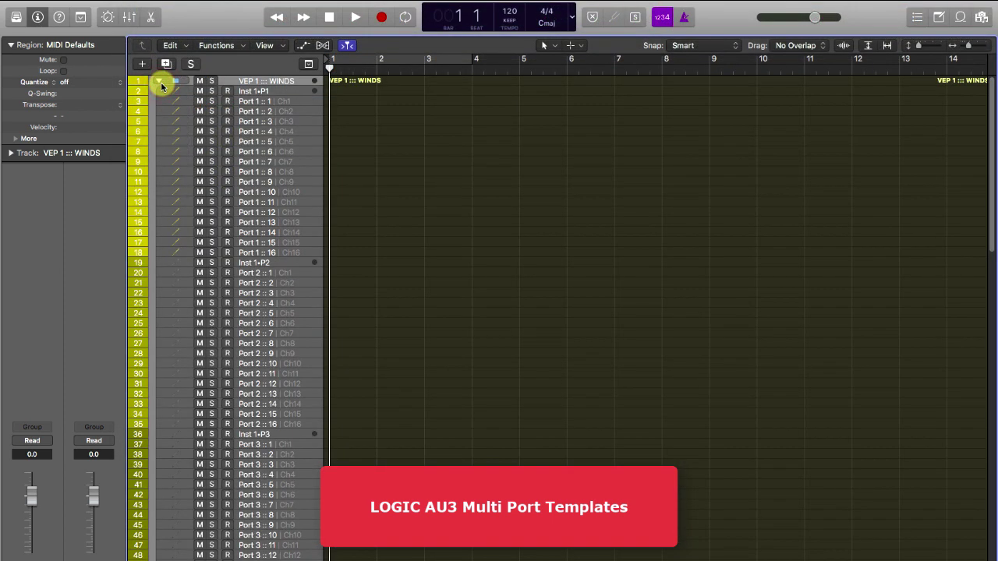
click(283, 93)
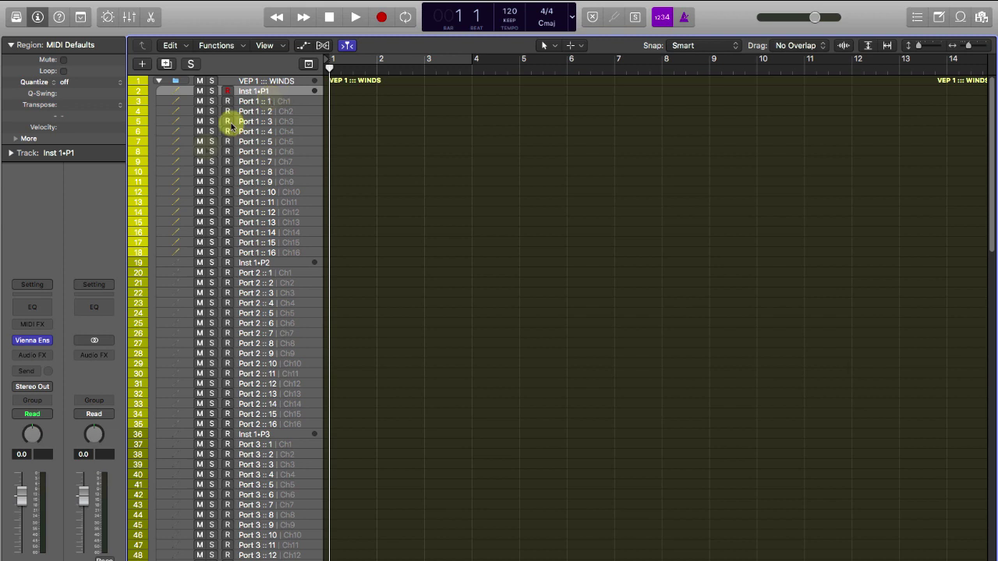
click(32, 340)
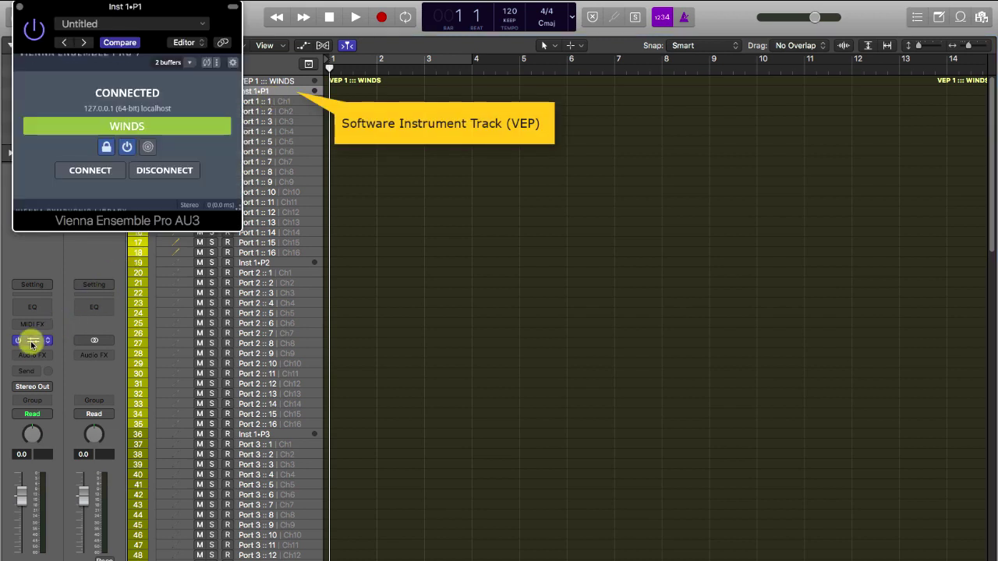
click(18, 6)
Solo Port 1 :: 2 and :: 5, clear the solos, then mute Port 1 :: 7
click(297, 102)
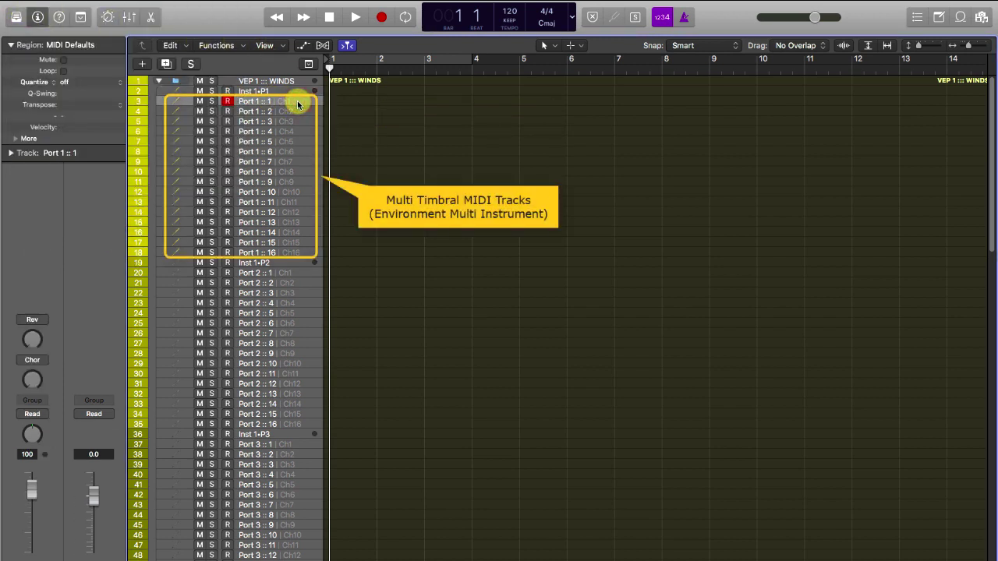
click(212, 111)
click(211, 141)
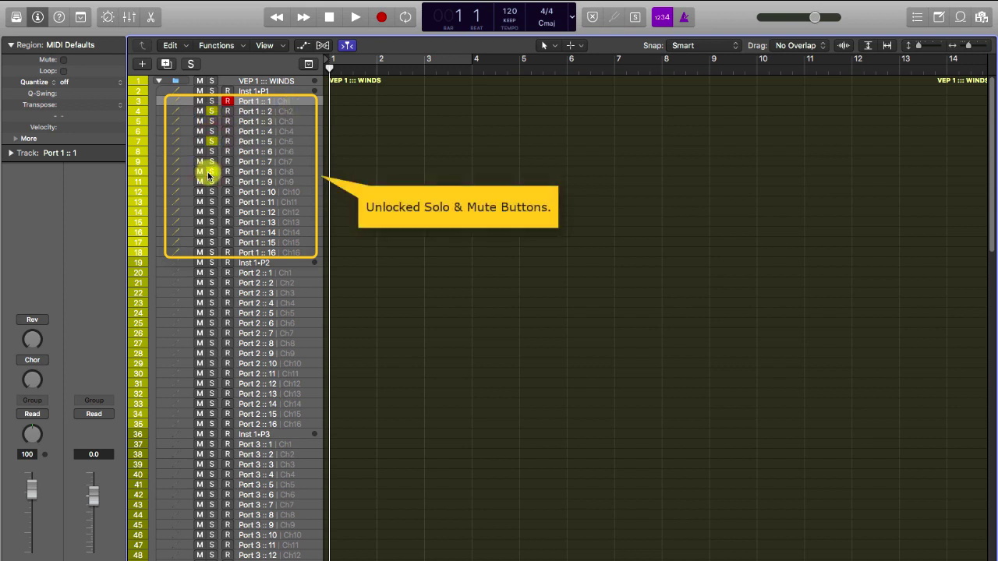
drag(209, 176, 216, 105)
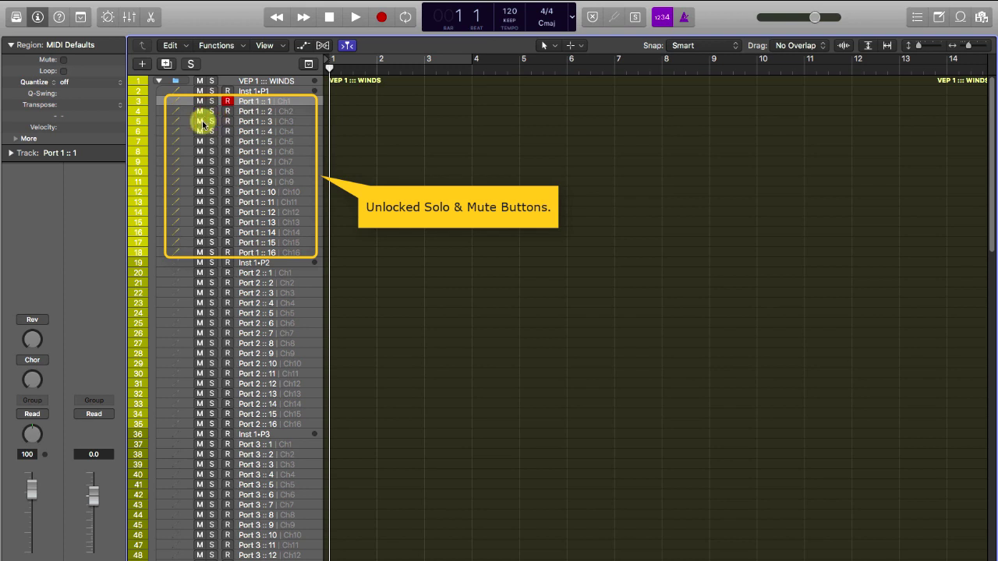
click(199, 161)
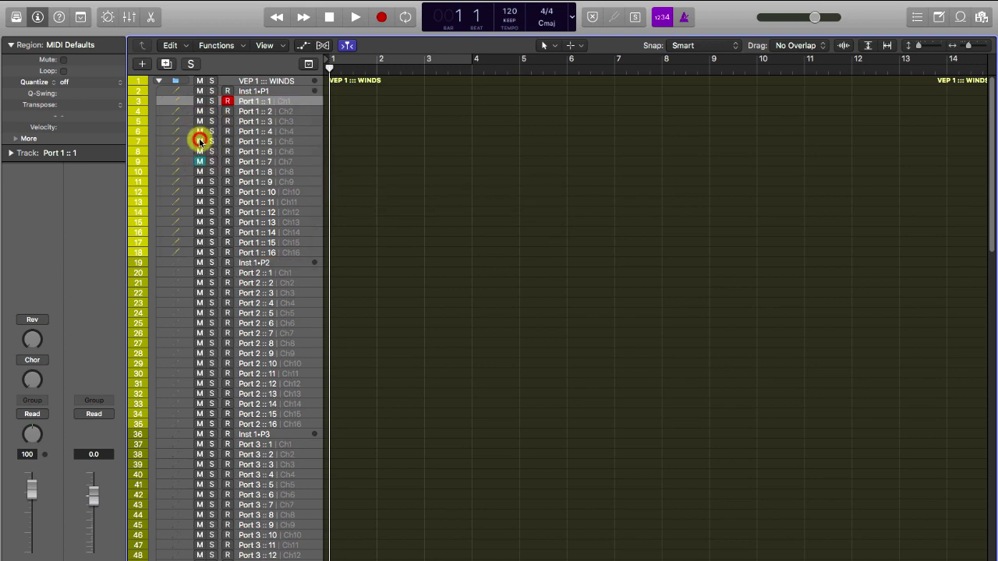
Unmute Port 1 :: 7, then scroll down and expand the VEP 5 STRINGS folder track
click(199, 162)
click(298, 215)
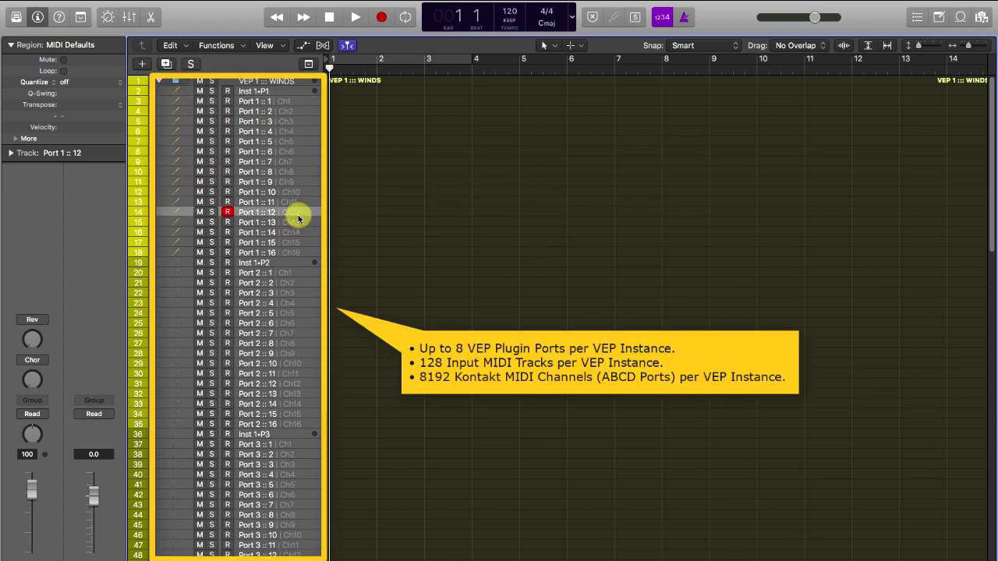
scroll(305, 253, down, 7)
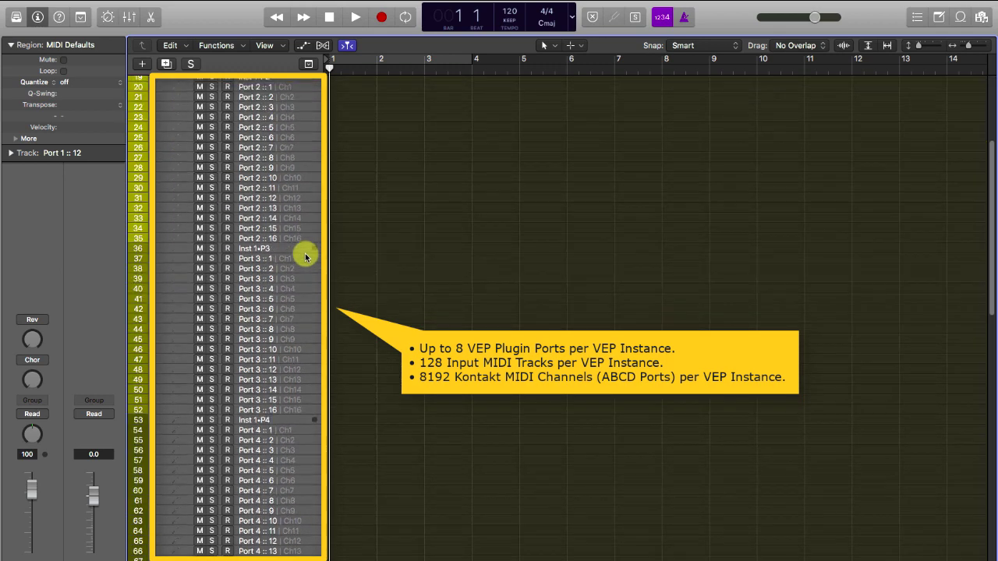
scroll(305, 254, down, 15)
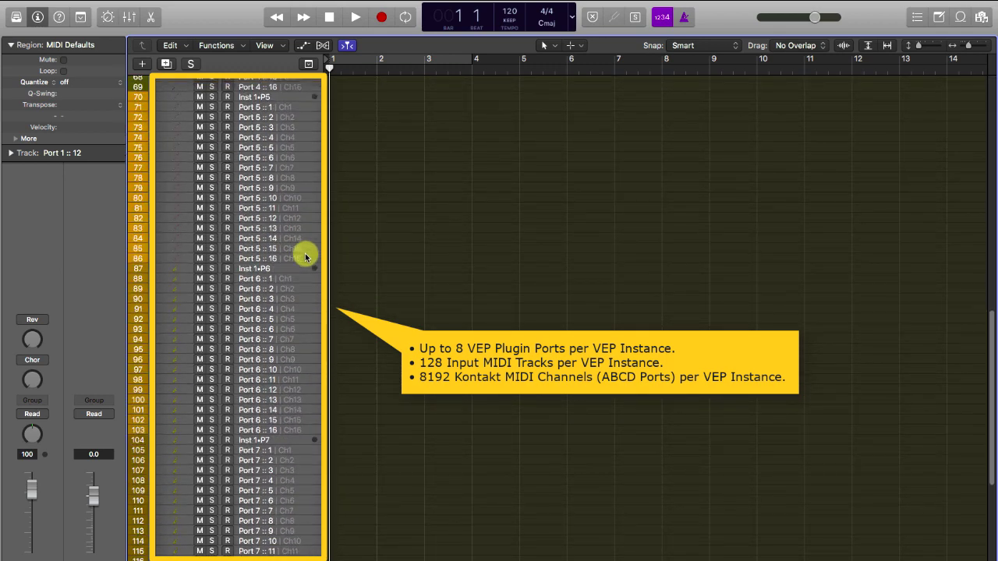
scroll(305, 257, down, 10)
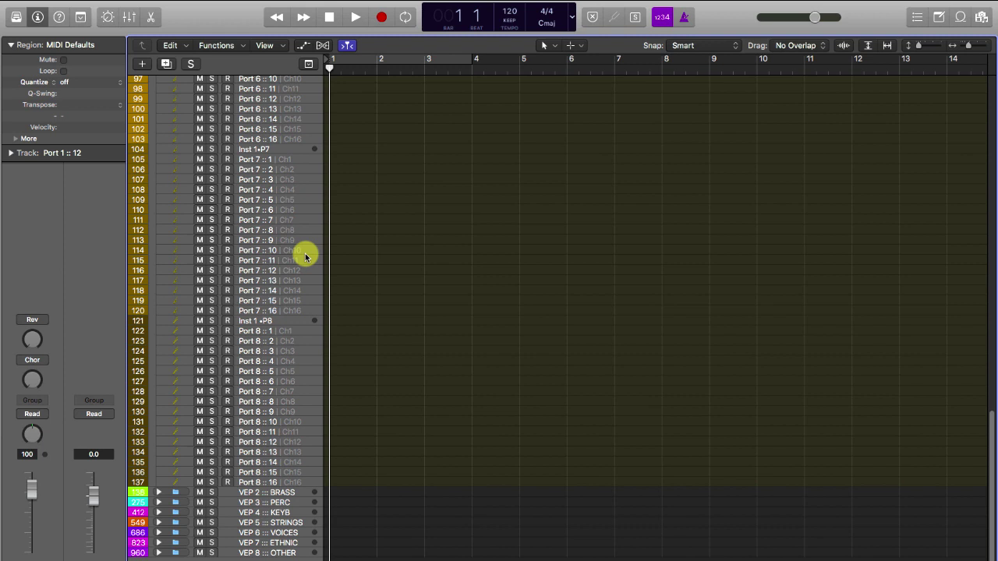
click(295, 524)
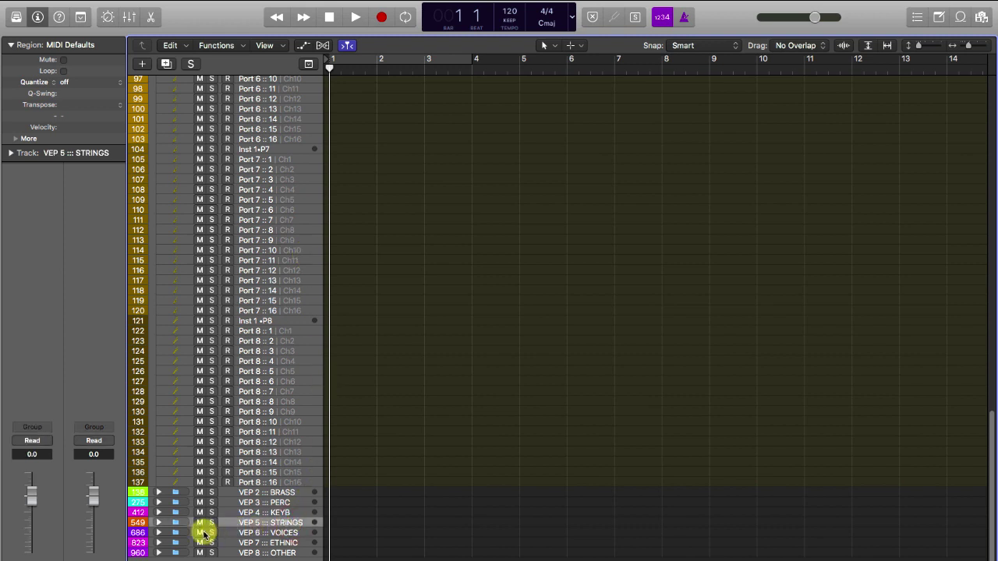
click(159, 523)
scroll(241, 438, down, 10)
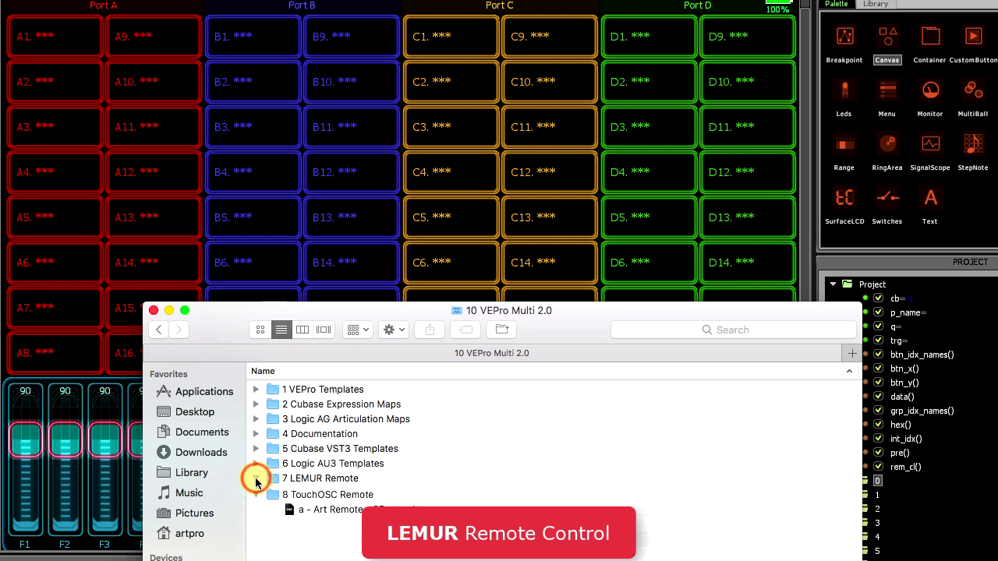
Select Art Remote - 64b_32p.jzml in 7 LEMUR Remote, then minimise Finder to show Lemur
click(256, 479)
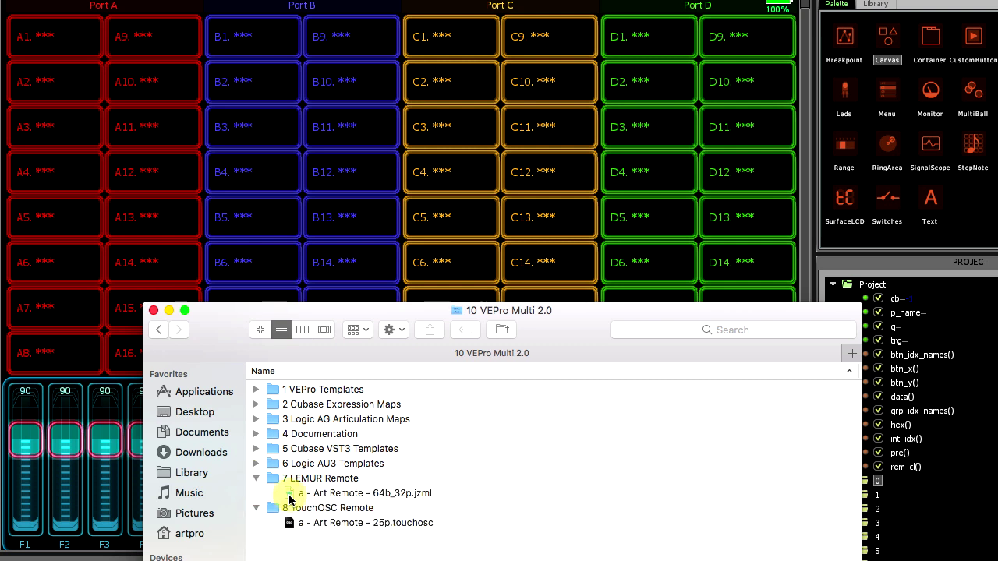
click(308, 495)
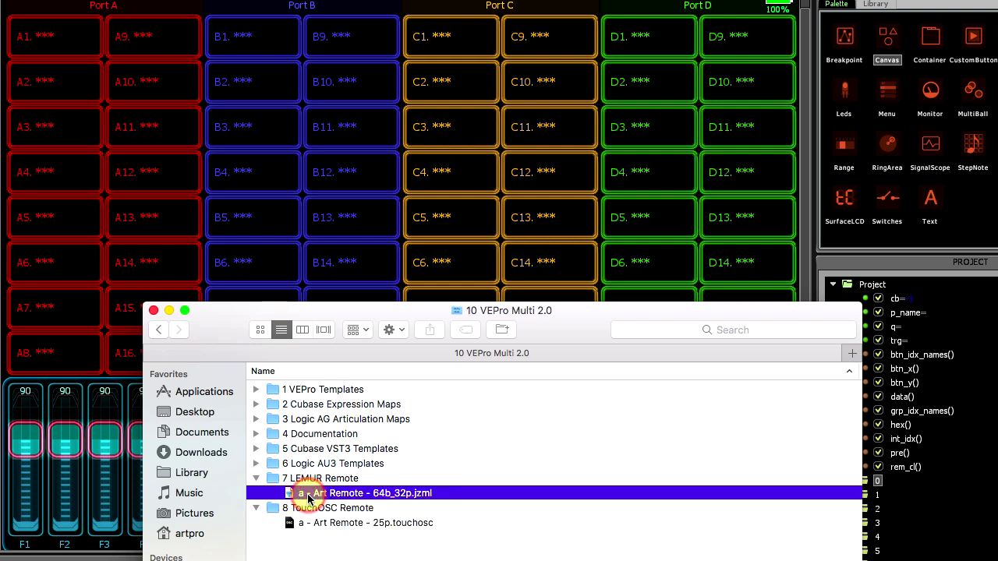
click(171, 309)
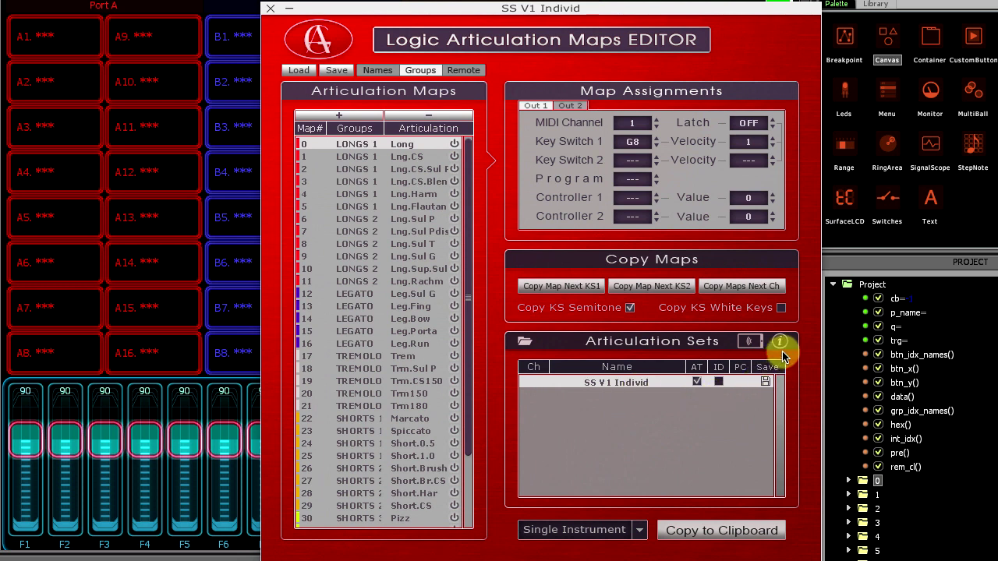
Open the Articulation Maps Editor and teleport the SS V1 Individ names to Lemur
click(781, 345)
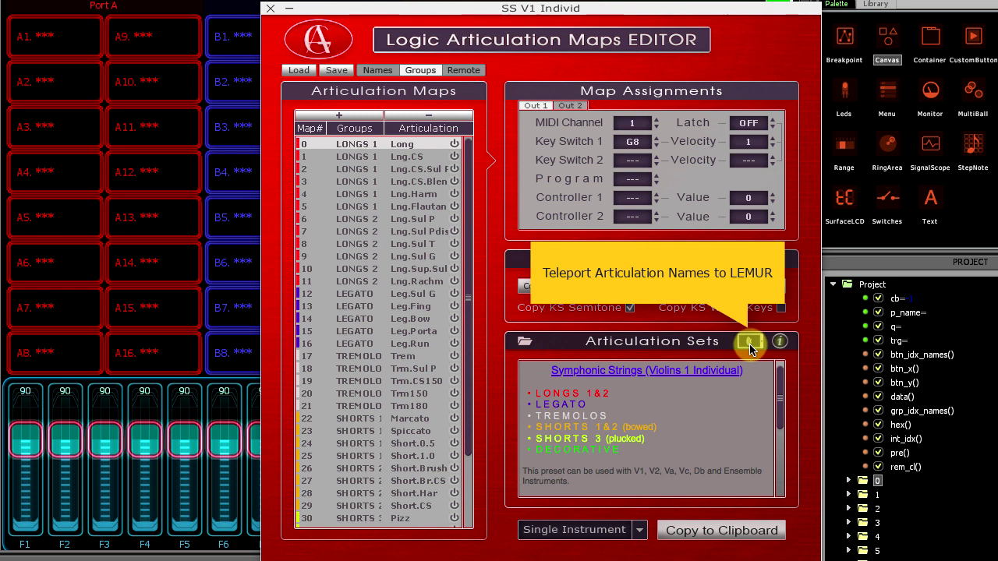
click(750, 344)
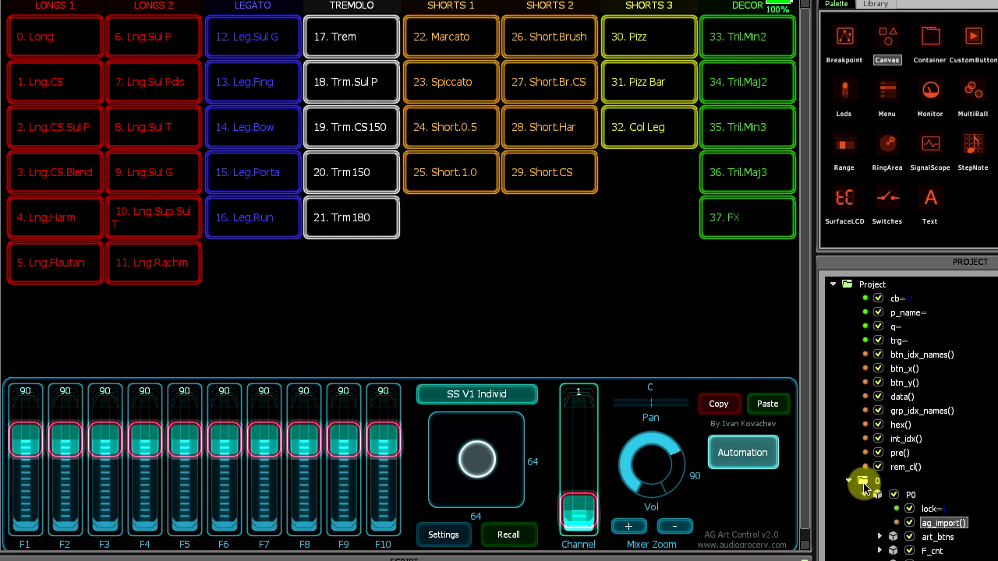
Select the ag_import() script in preset folder 1 and reveal its code
click(849, 481)
click(863, 496)
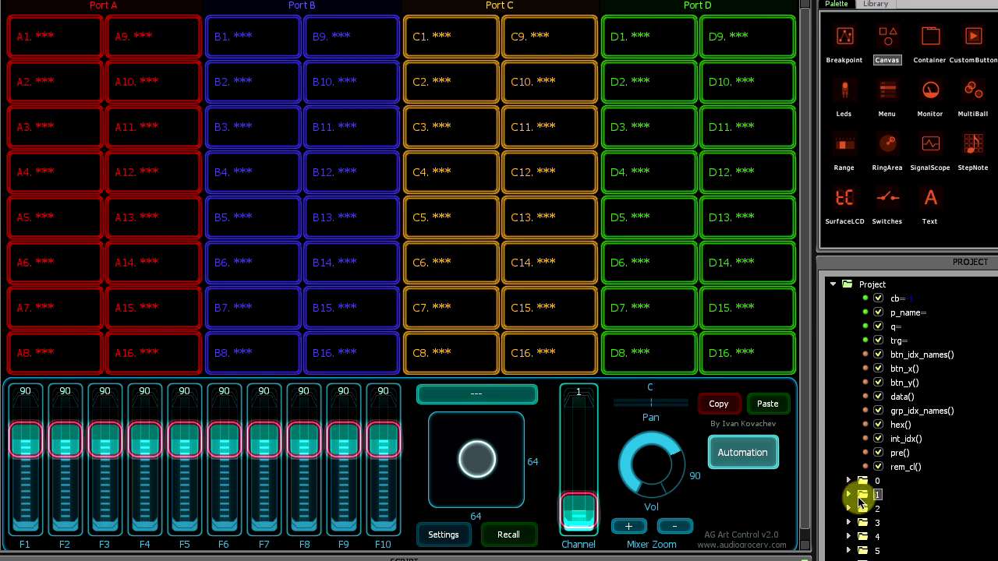
click(849, 494)
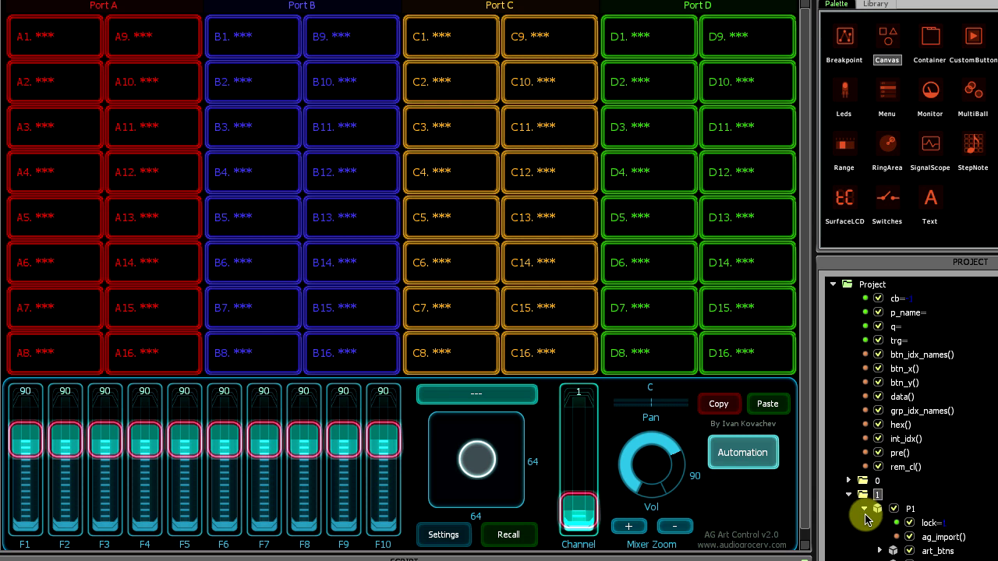
click(940, 537)
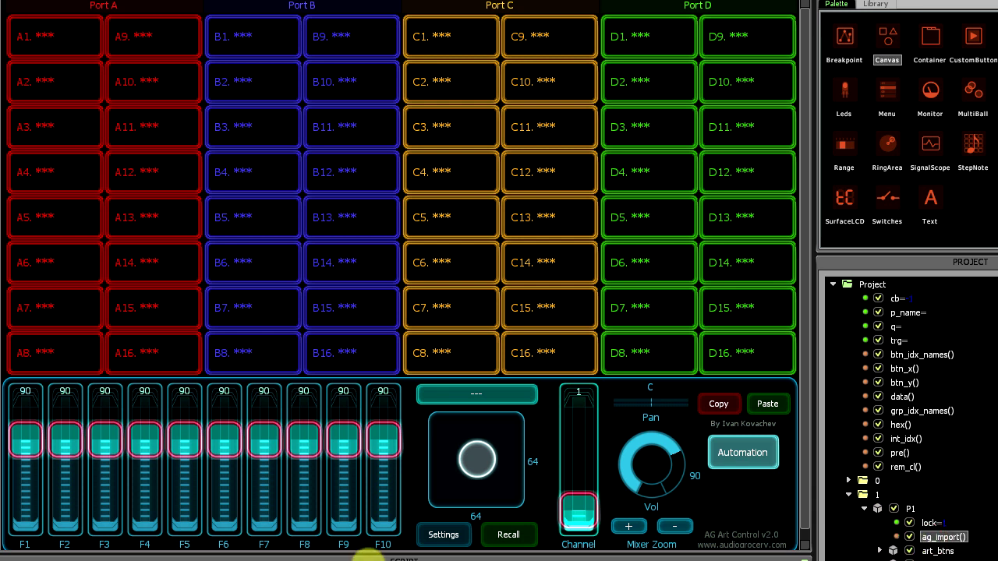
drag(378, 555, 405, 351)
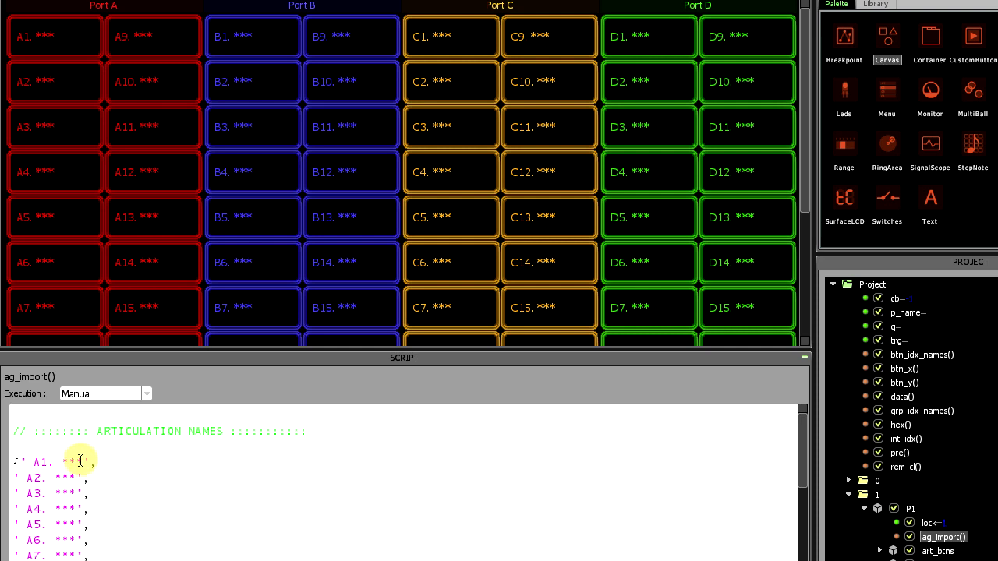
Replace the A1–A3 placeholders with LONG, LONG CS and SHORT and apply them
drag(81, 462, 64, 462)
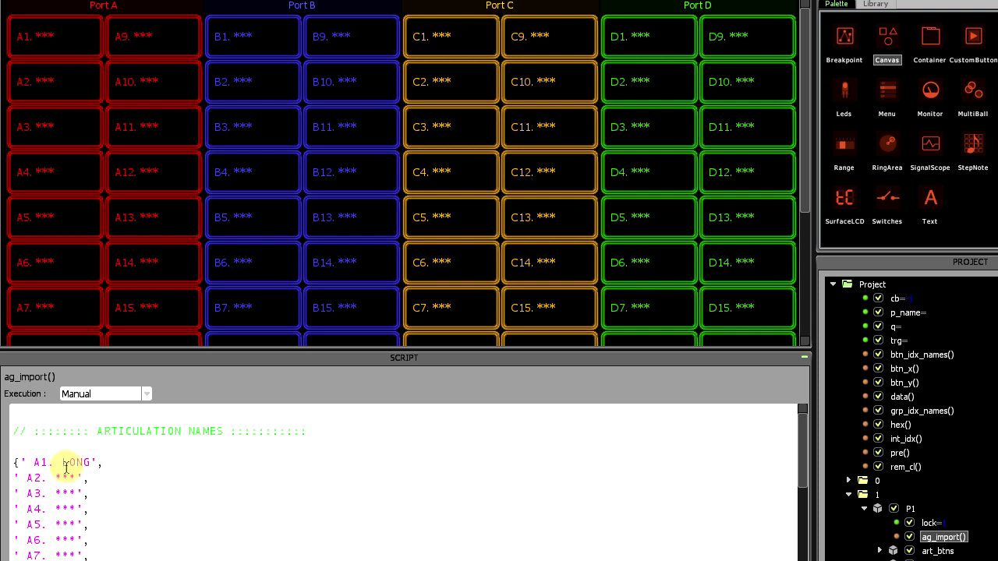
drag(78, 477, 56, 476)
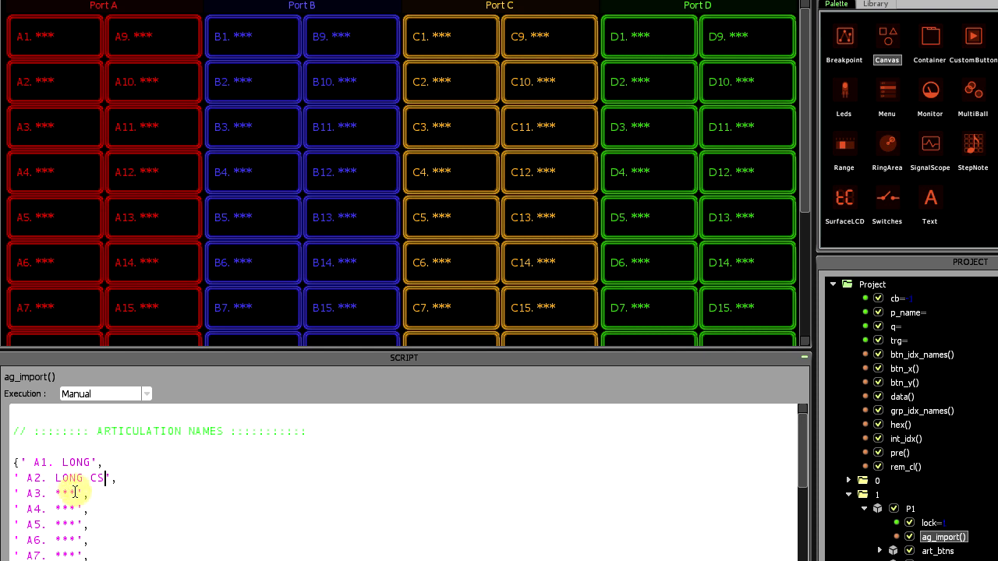
drag(76, 493, 56, 492)
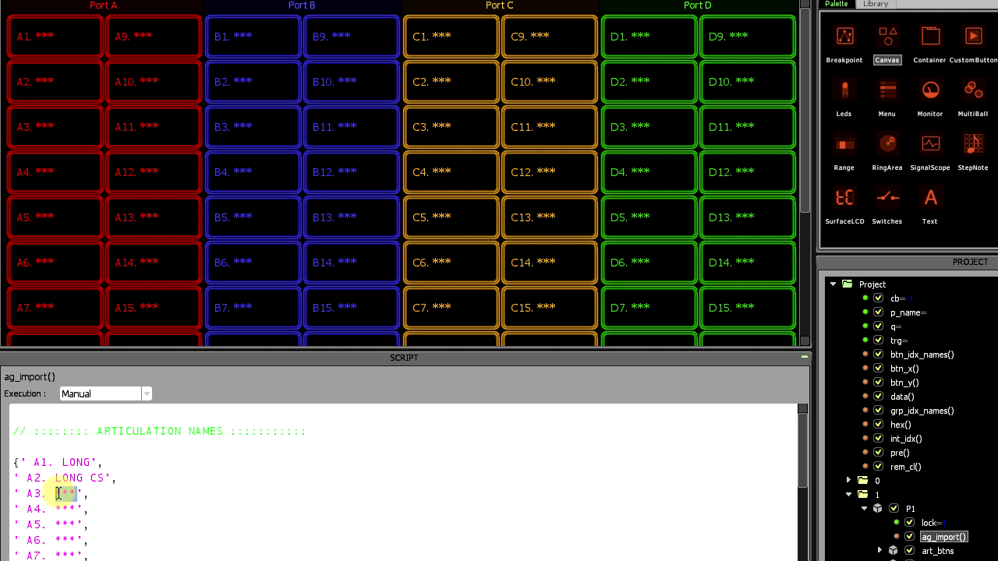
text(SHORT)
click(260, 386)
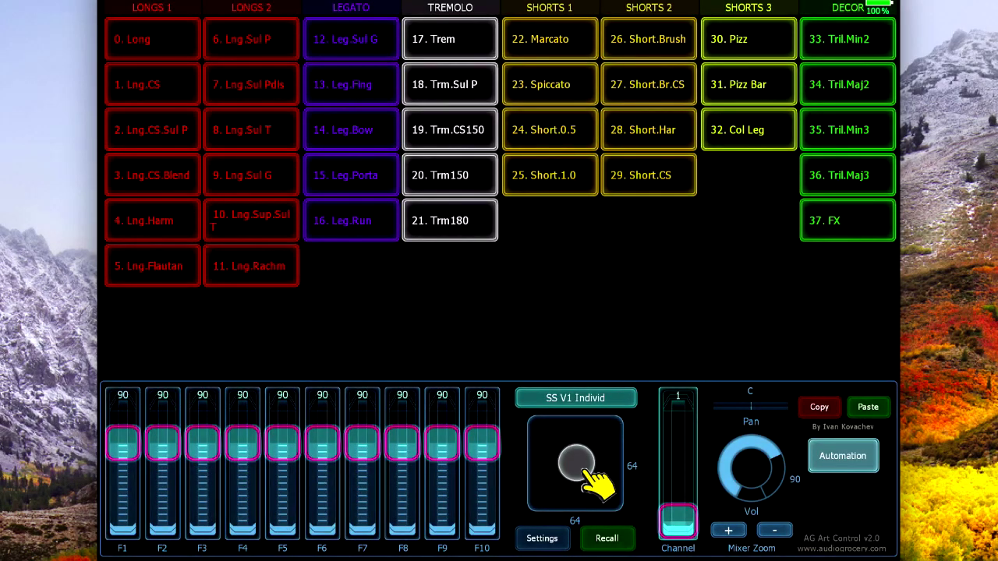
Switch Art Buttons Output to Note, then back to Program Change
click(563, 538)
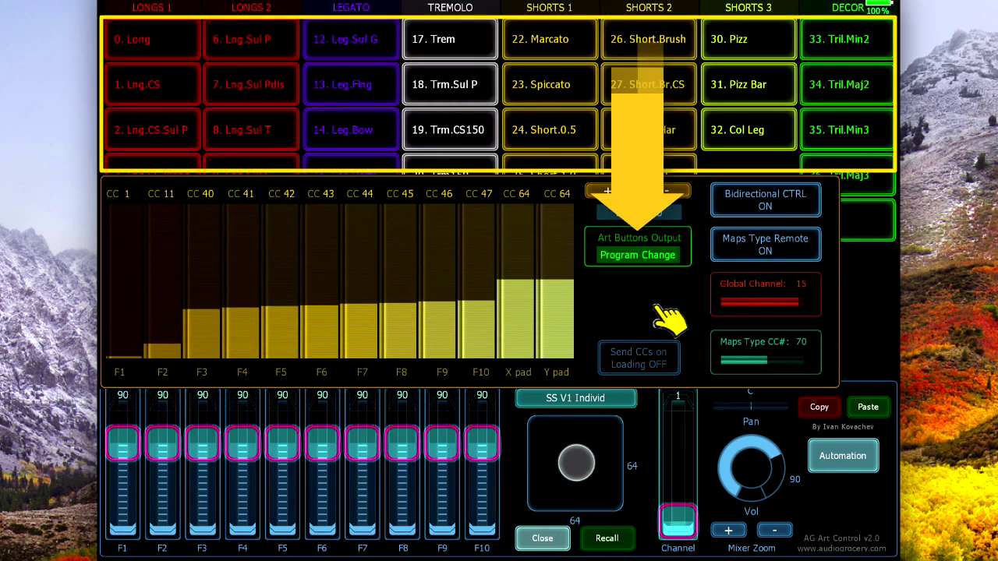
click(677, 258)
click(668, 273)
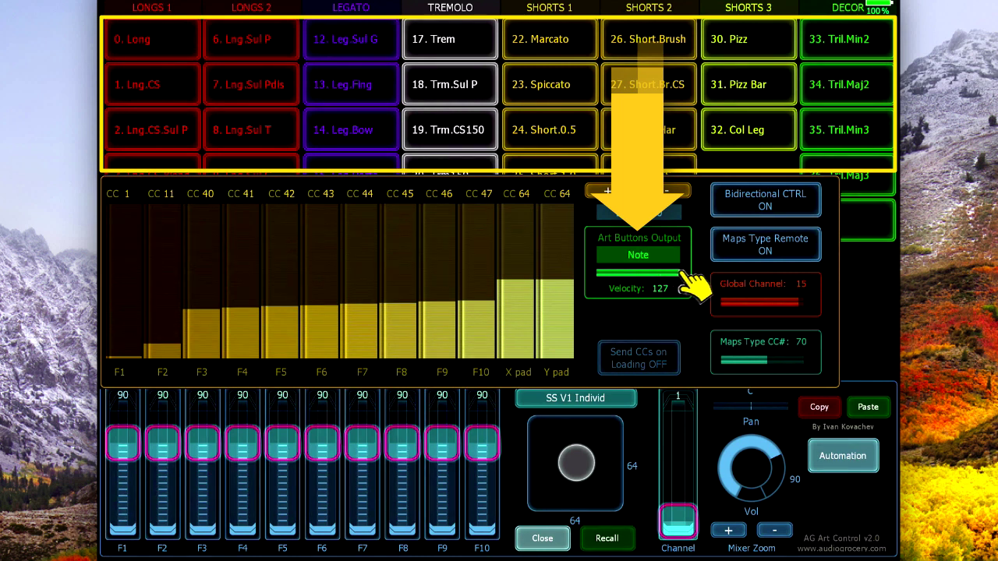
mouse_move(676, 273)
mouse_down()
mouse_move(647, 273)
mouse_move(683, 276)
mouse_up()
click(662, 257)
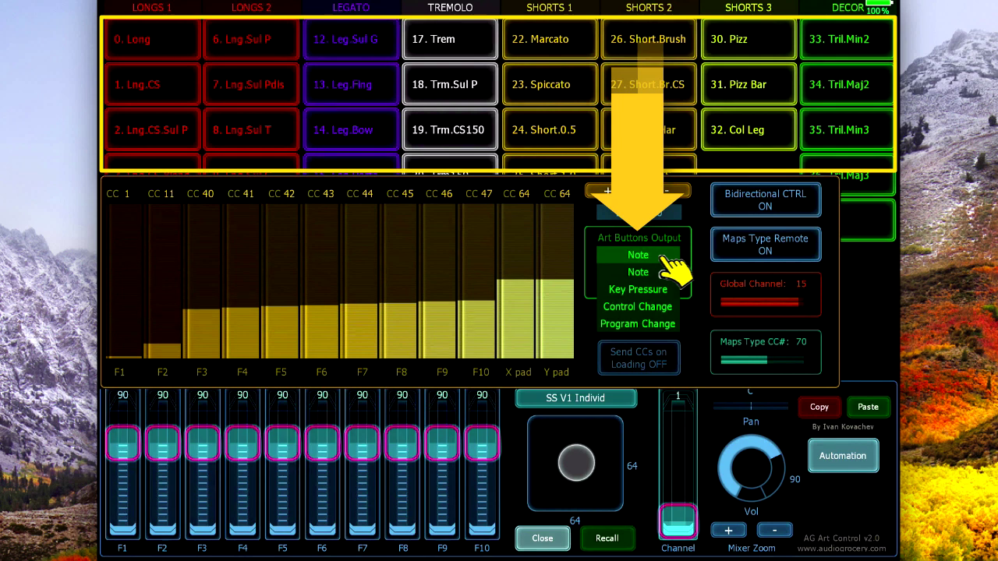
click(664, 324)
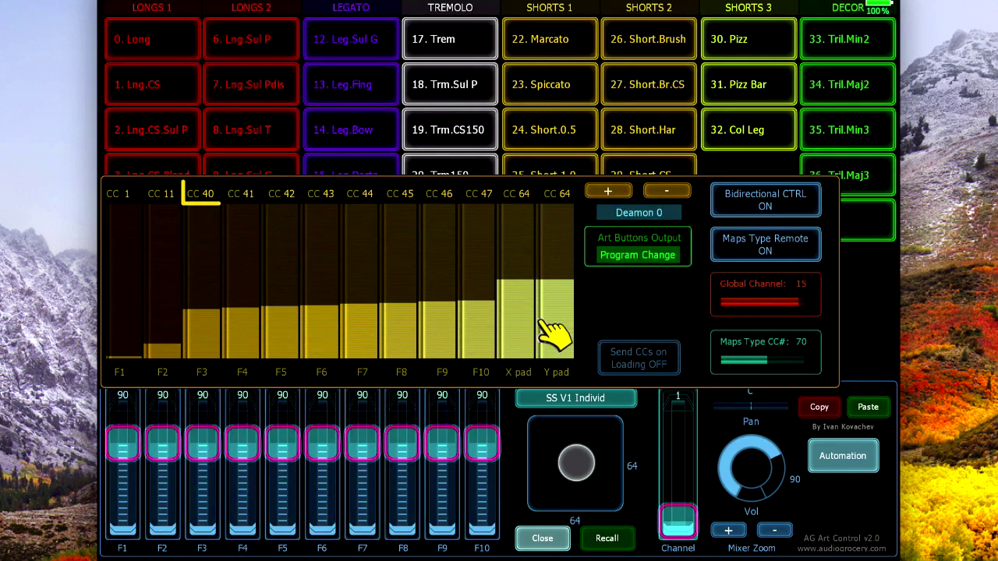
Assign fader F3 to CC 17 and close the settings
drag(212, 312, 212, 341)
click(667, 192)
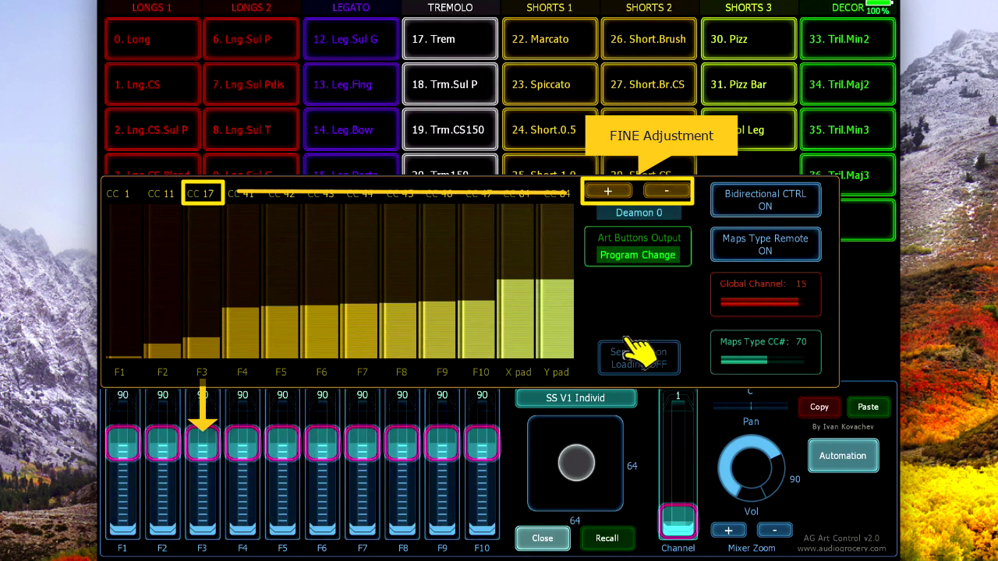
click(563, 539)
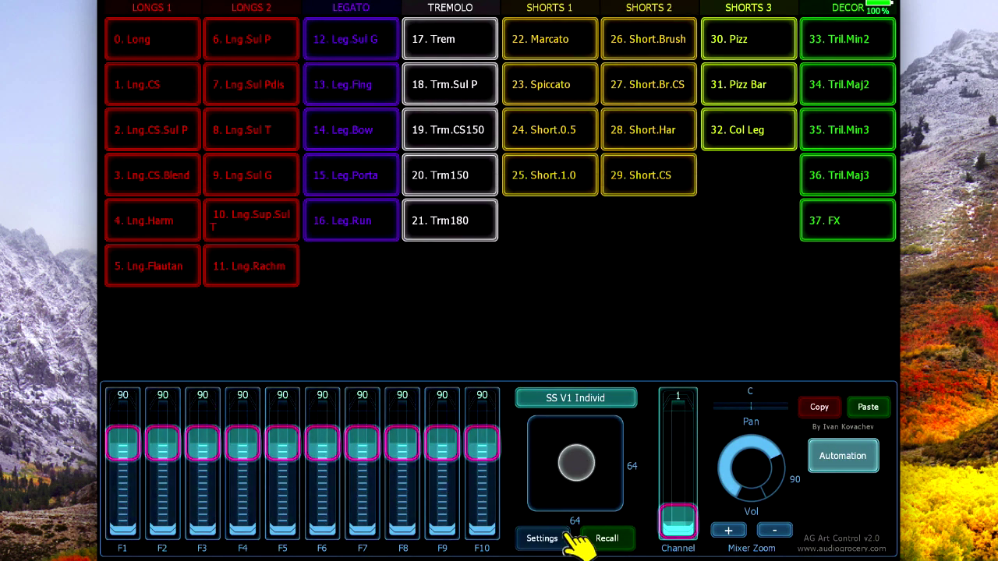
Zoom the mixer in three steps, then back out to its original size
click(727, 533)
click(729, 534)
click(739, 535)
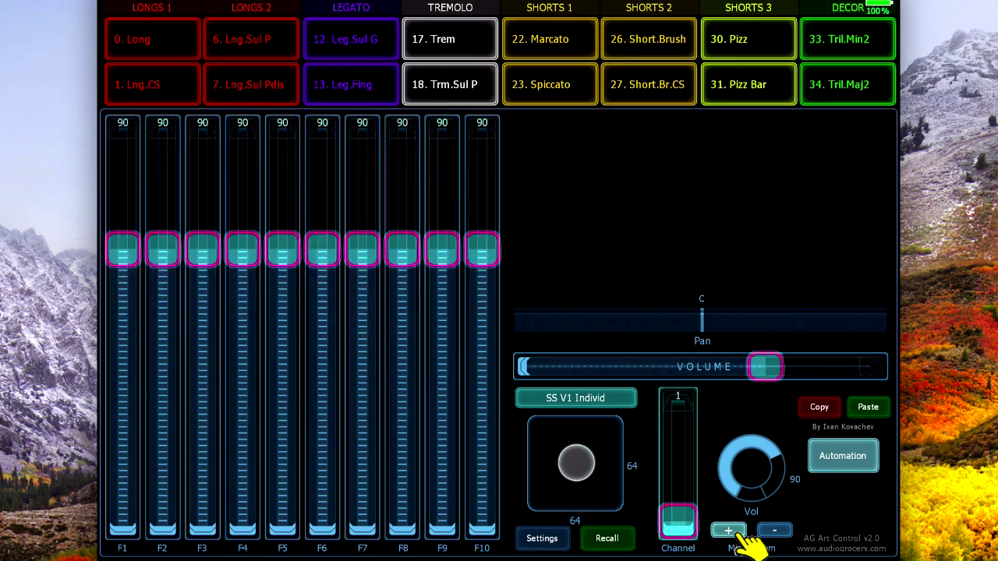
click(789, 538)
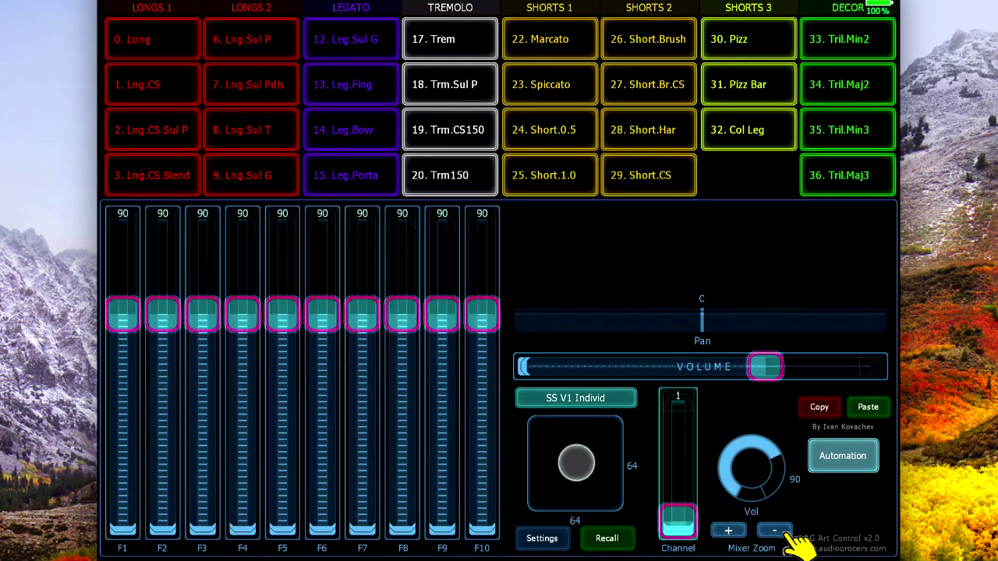
click(789, 538)
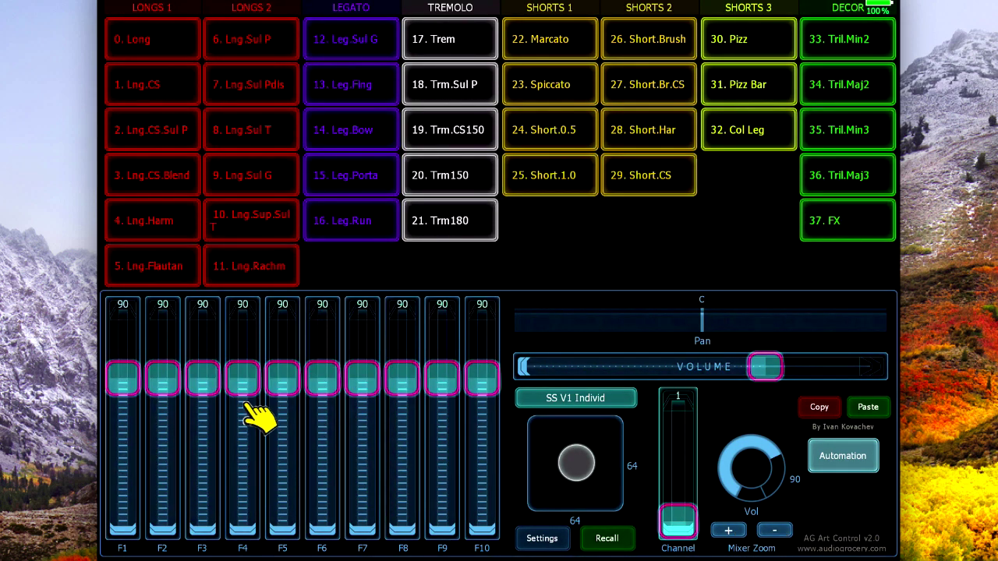
Set faders F2–F10 to 42, 19, 15, 21, 38, 60, 74, 90 and 112
drag(164, 382, 163, 452)
drag(216, 400, 220, 499)
mouse_move(242, 380)
mouse_down()
mouse_move(258, 450)
mouse_move(248, 496)
mouse_up()
drag(288, 387, 305, 499)
mouse_move(322, 381)
mouse_down()
mouse_move(345, 408)
mouse_move(346, 461)
mouse_up()
drag(363, 381, 375, 434)
drag(404, 383, 412, 404)
drag(482, 380, 492, 348)
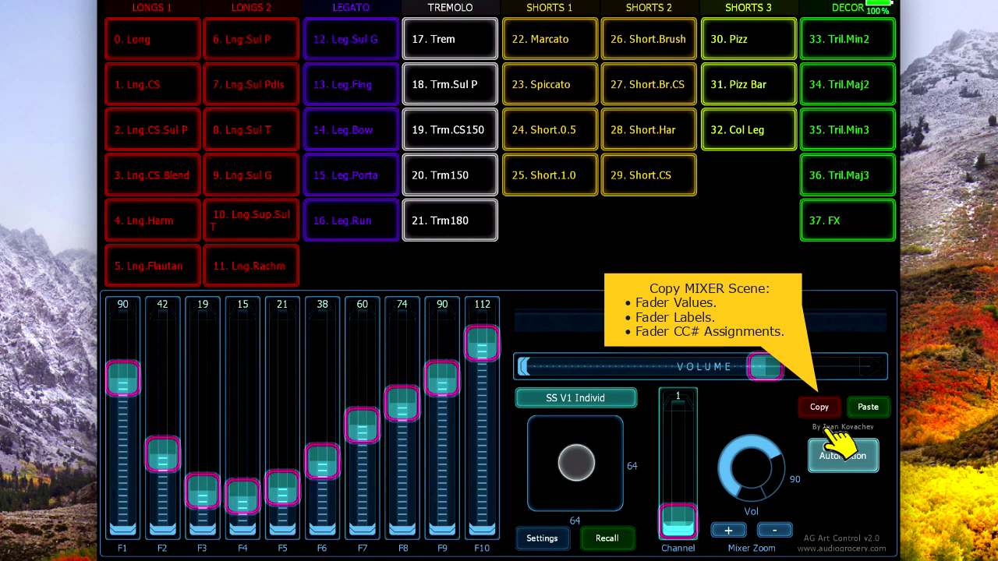
Copy the mixer scene, paste it with 5. ALL into empty preset 1, then adjust the Channel fader
click(815, 408)
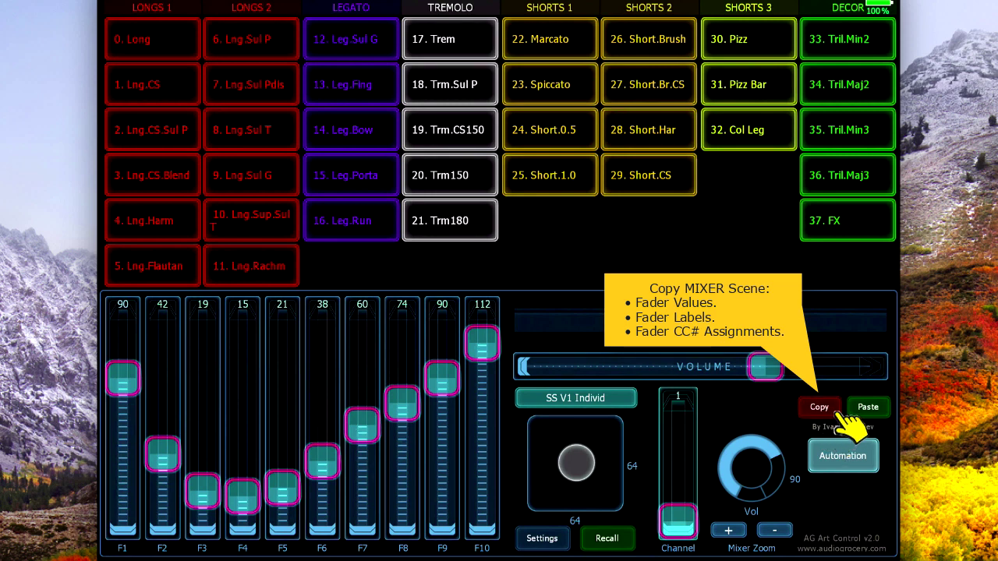
click(620, 400)
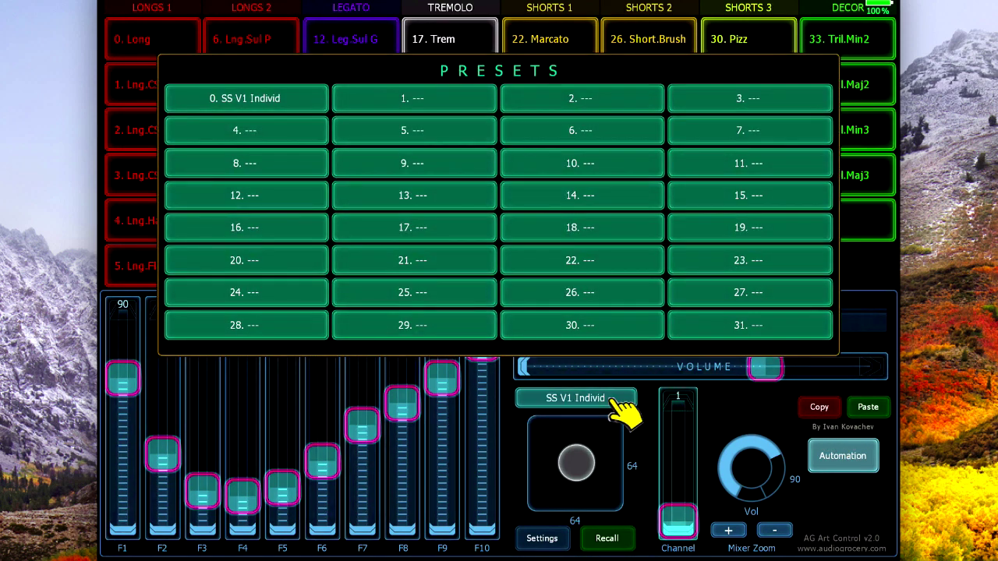
click(435, 105)
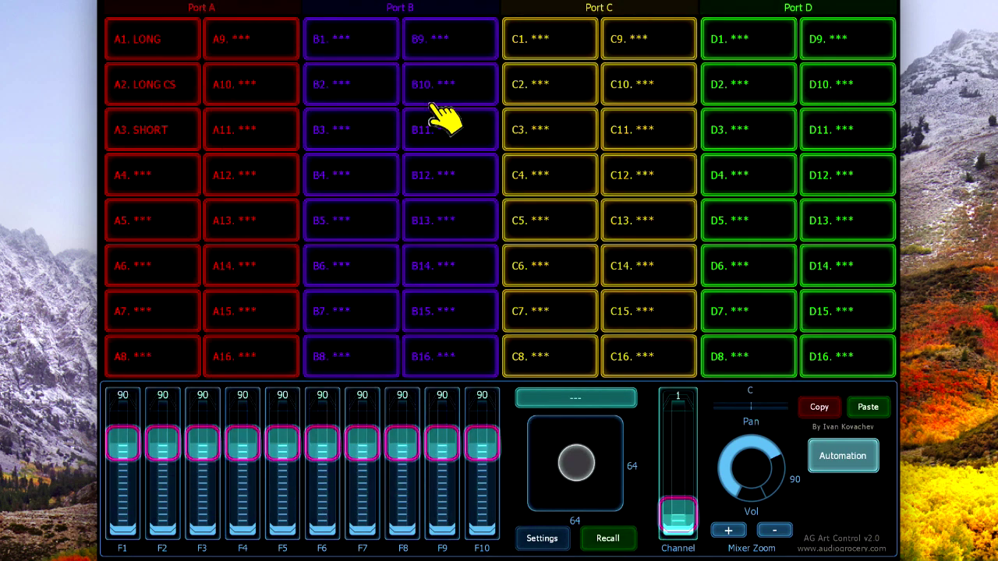
click(868, 407)
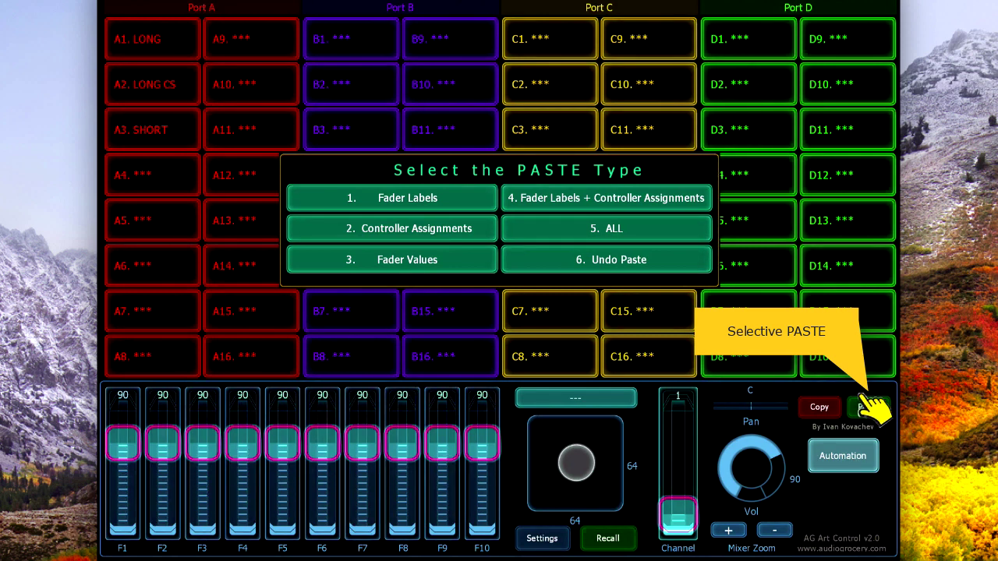
click(635, 230)
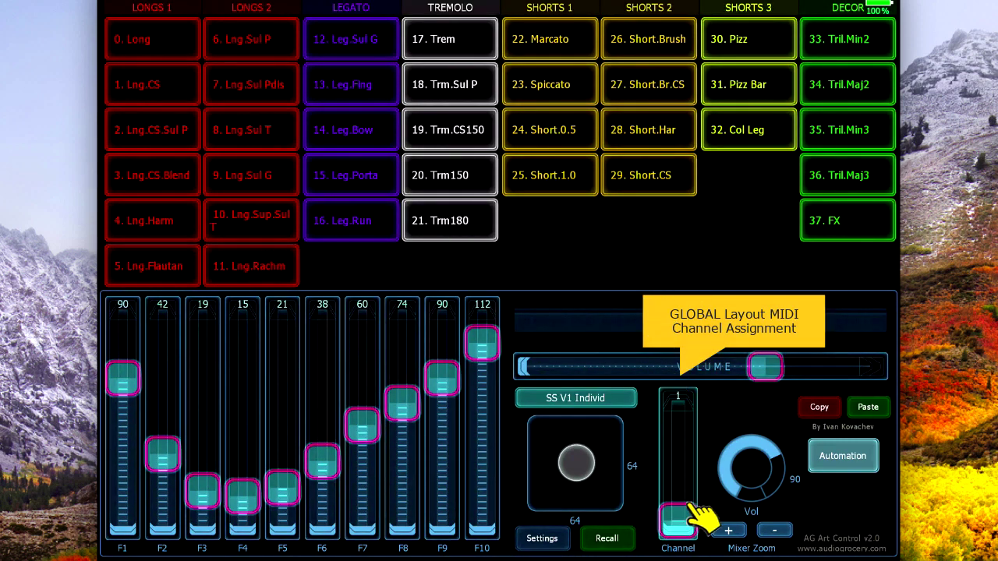
mouse_move(686, 521)
mouse_down()
mouse_move(690, 419)
mouse_move(691, 532)
mouse_up()
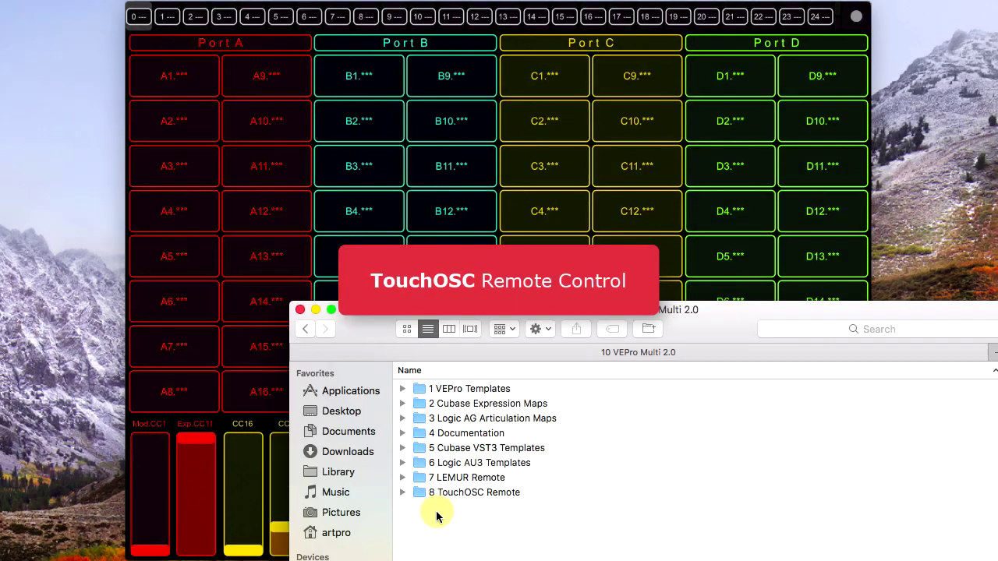
Select a - Art Remote - 25p.touchosc inside the expanded 8 TouchOSC Remote folder, then minimise Finder
click(425, 492)
click(400, 493)
click(482, 510)
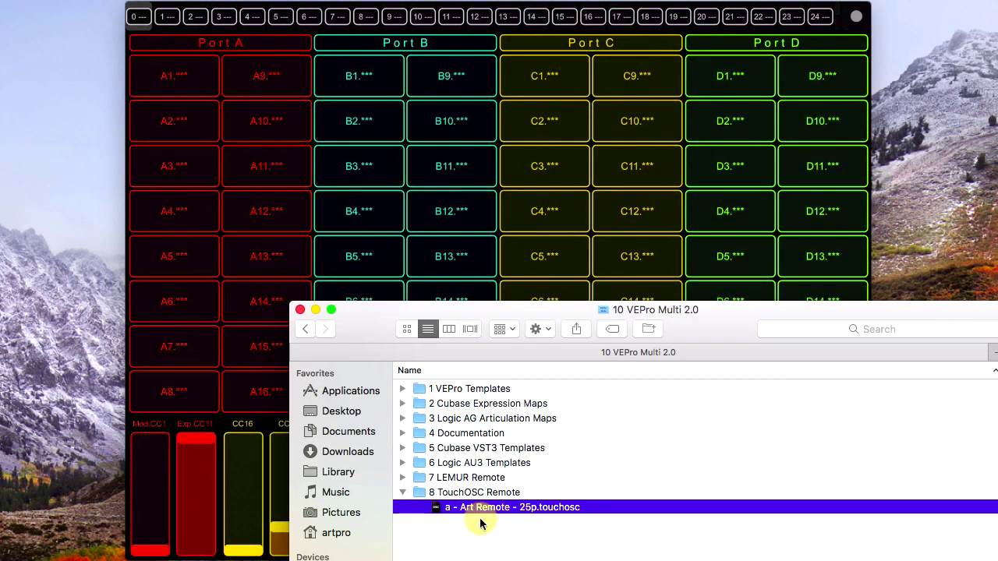
click(315, 310)
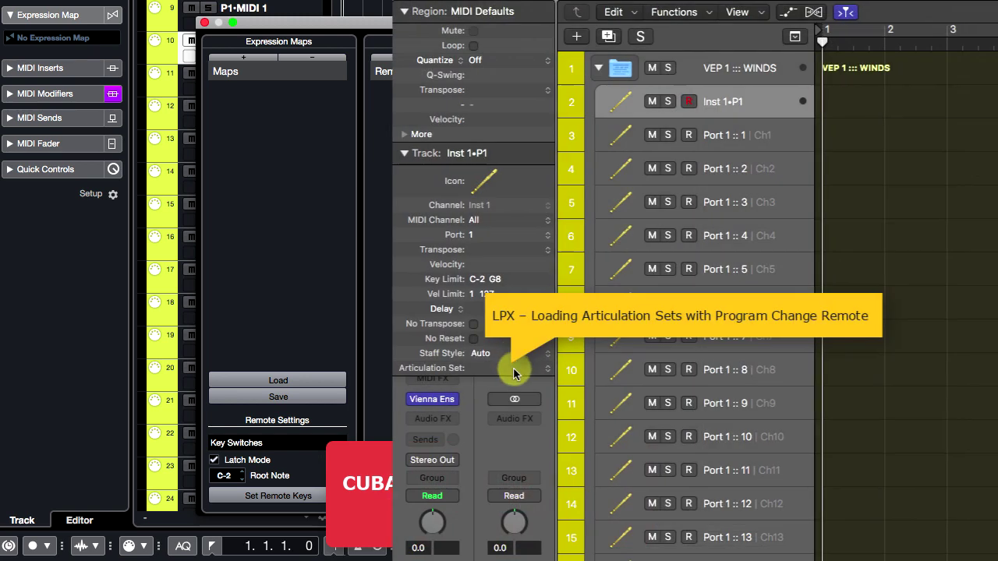
Load Program Remote set a • K15 - Port A•PC on Inst 1•P1 and enable MIDI Remote in Switches
click(503, 369)
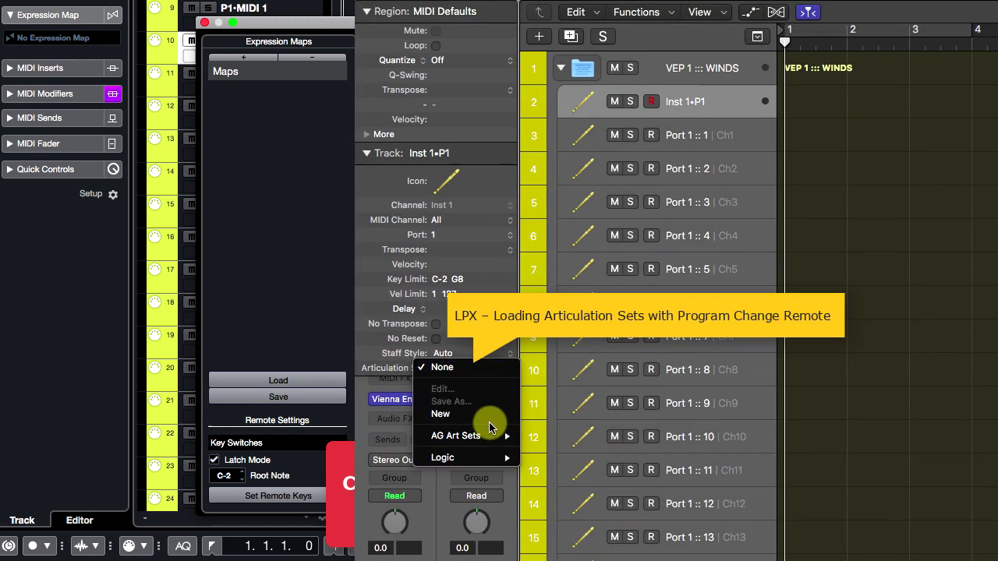
mouse_move(499, 435)
mouse_move(616, 438)
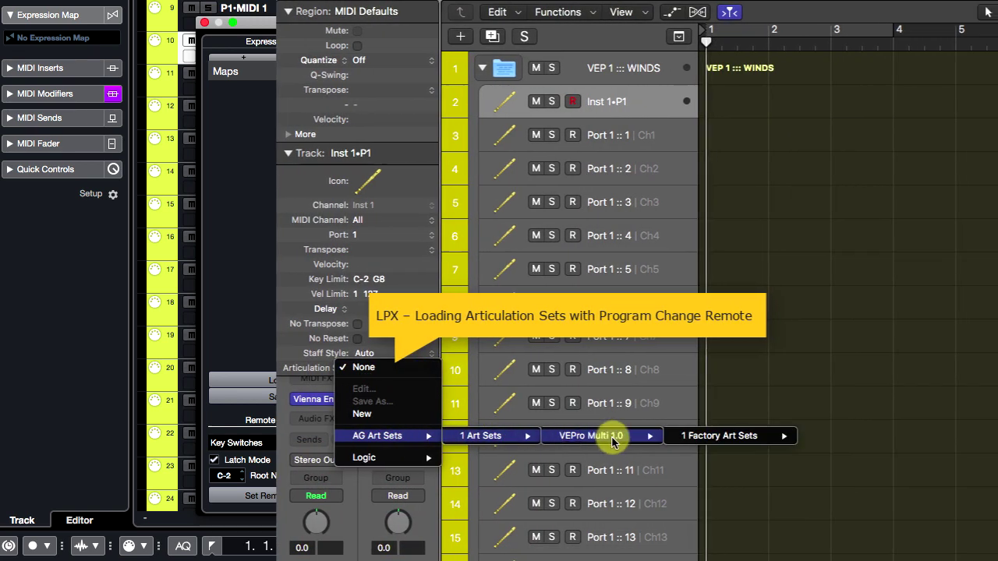
mouse_move(737, 436)
mouse_move(834, 440)
mouse_move(768, 449)
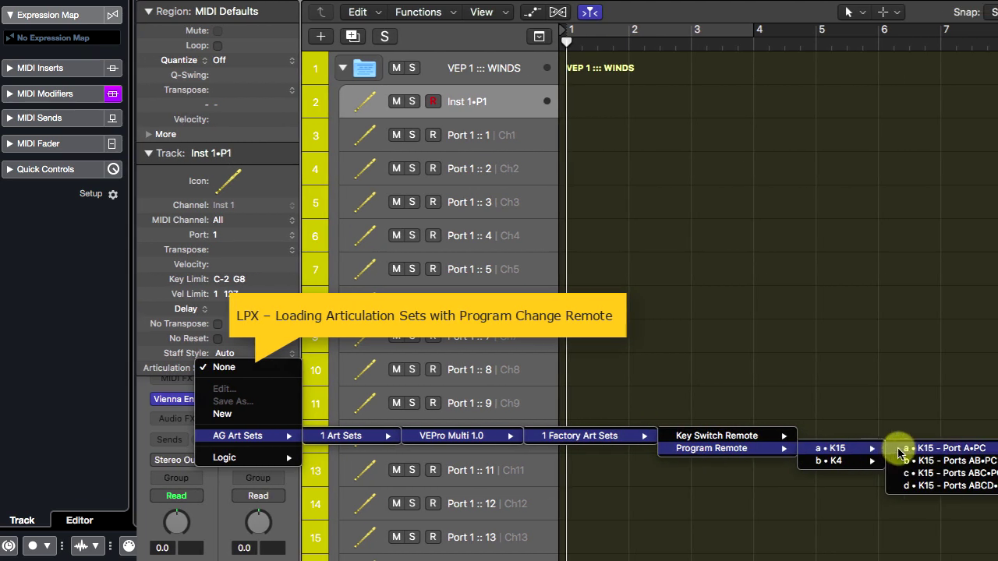
click(915, 450)
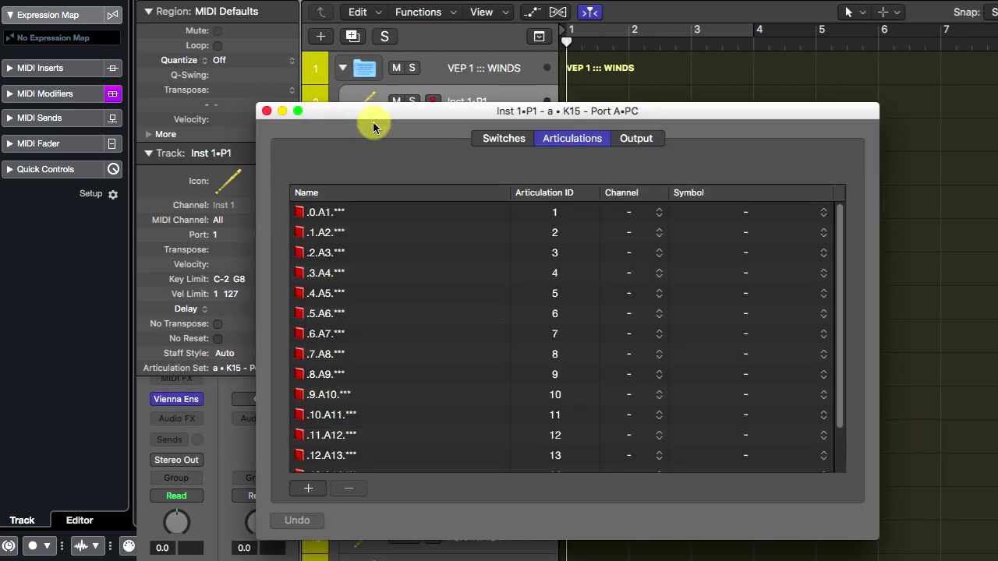
click(490, 140)
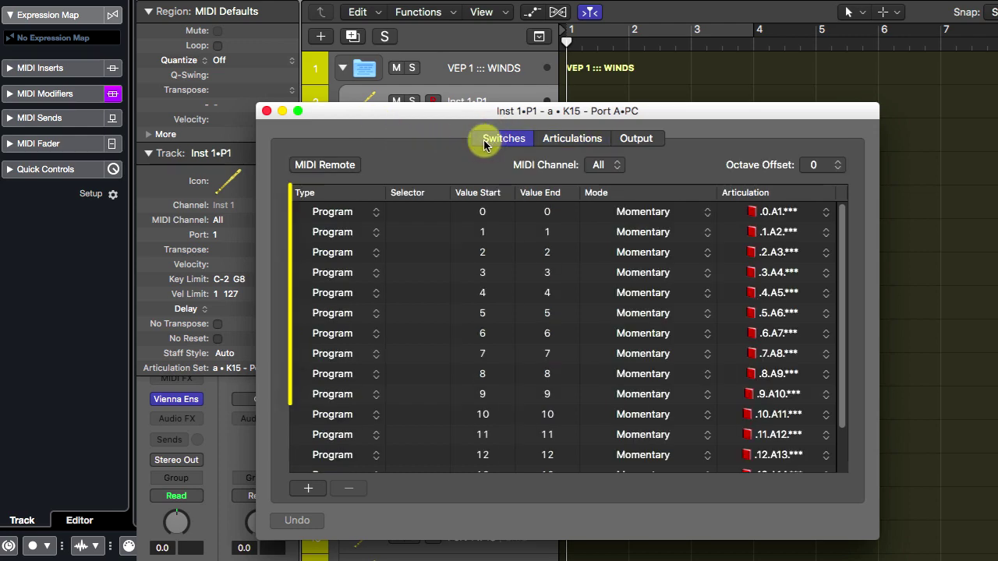
click(351, 165)
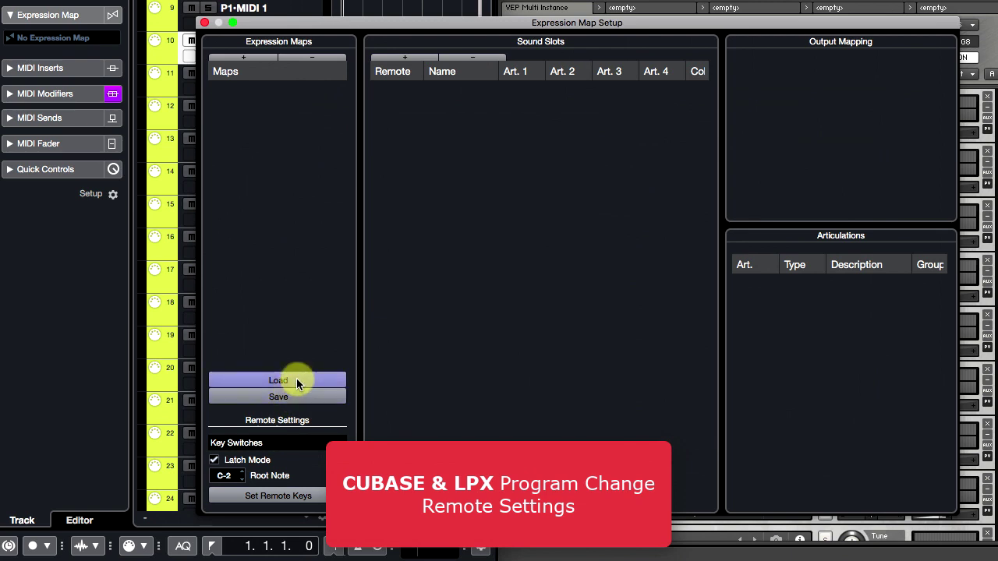
Load the a • K15 Port A (Attr) expression map from the 2 Cubase Expression Maps folder
click(296, 380)
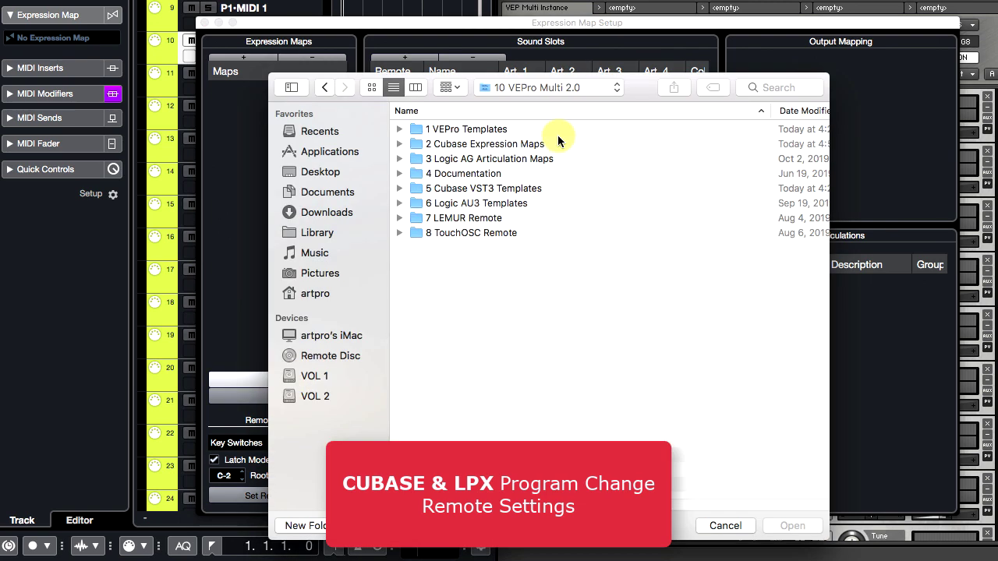
click(399, 145)
double_click(528, 189)
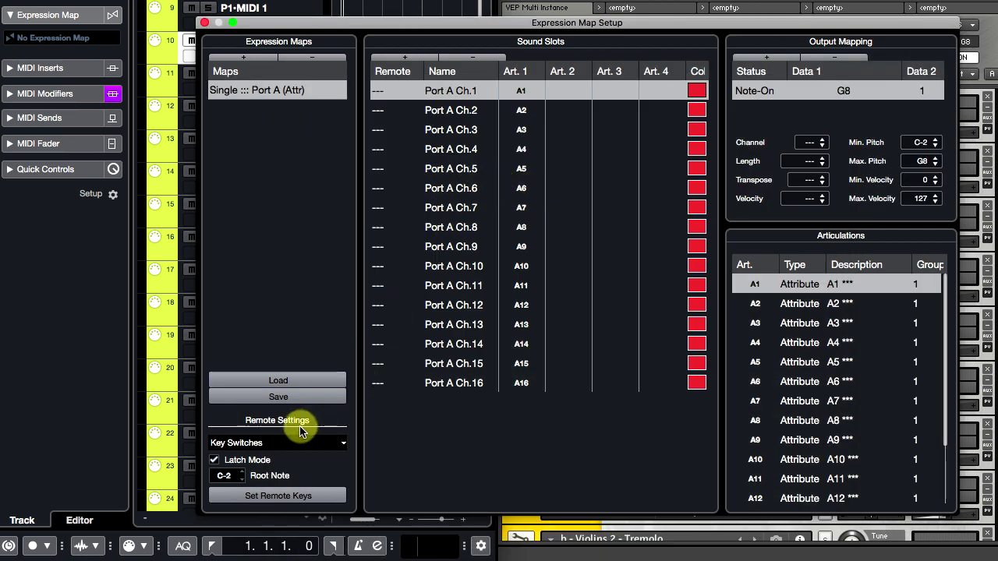
Set remote keys starting at C-2, then switch the remote to Program Change messages
click(285, 498)
click(654, 175)
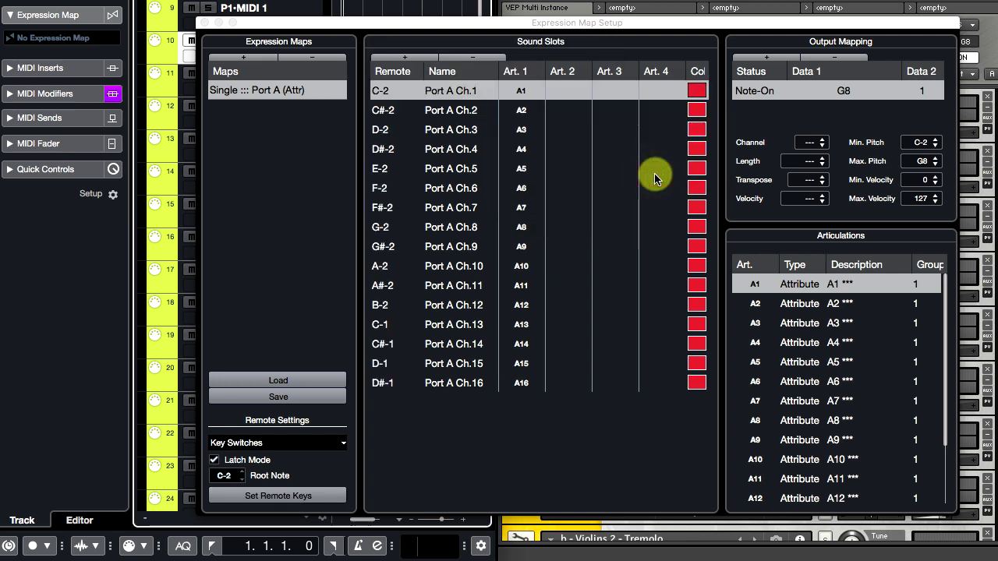
click(299, 443)
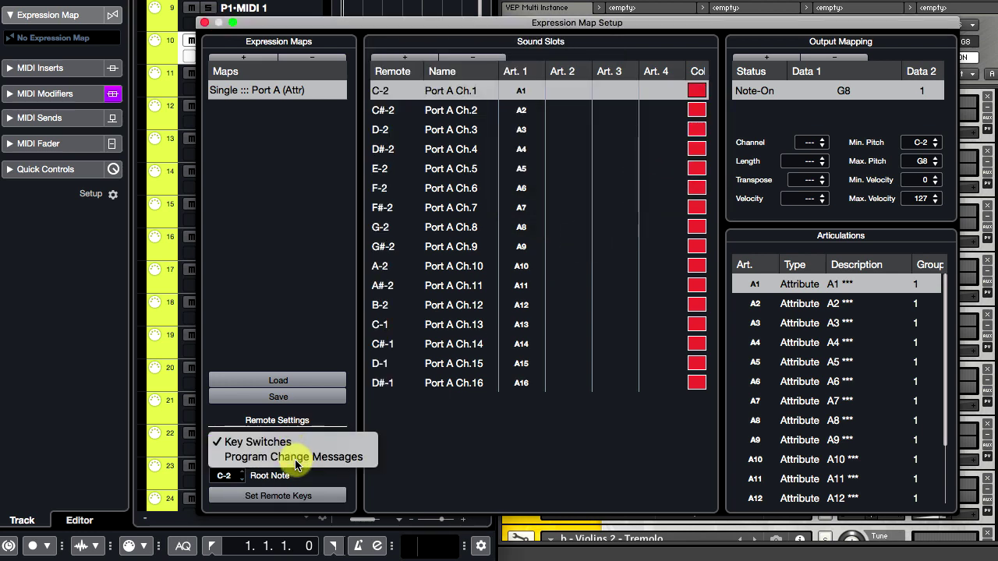
click(296, 457)
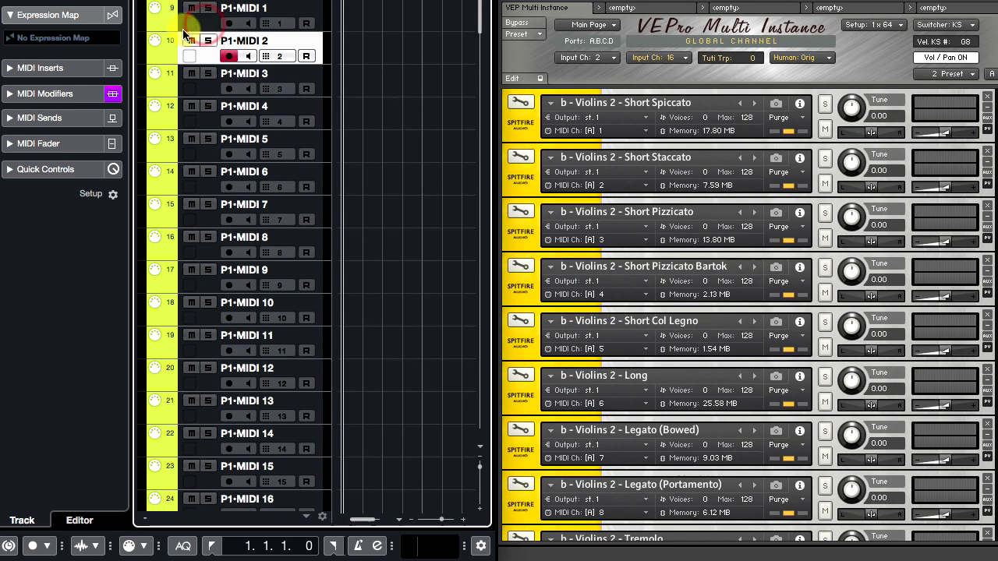
Close Expression Map Setup and choose Single ::: Port A (Attr) in the inspector's Expression Map dropdown
click(206, 22)
click(75, 41)
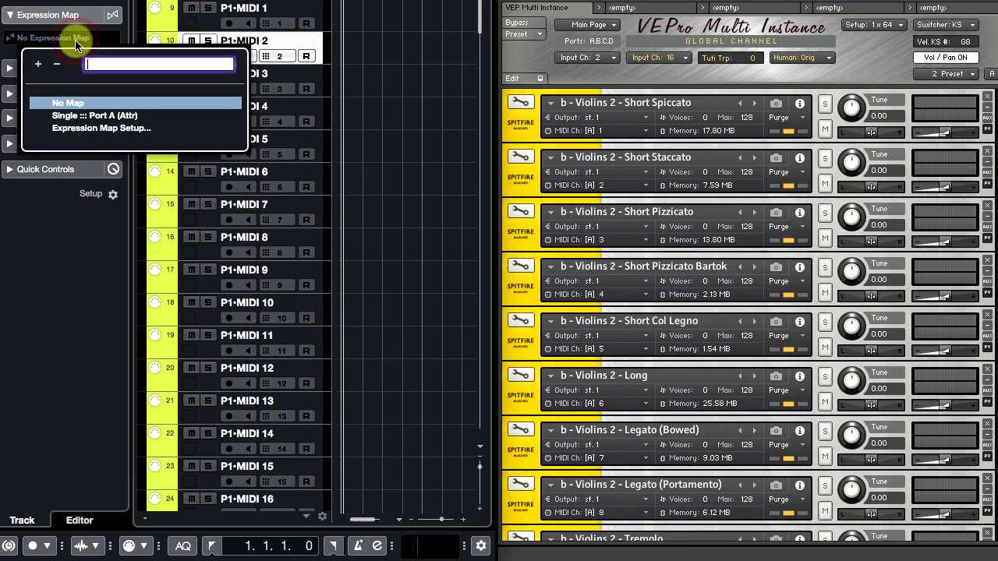
click(95, 117)
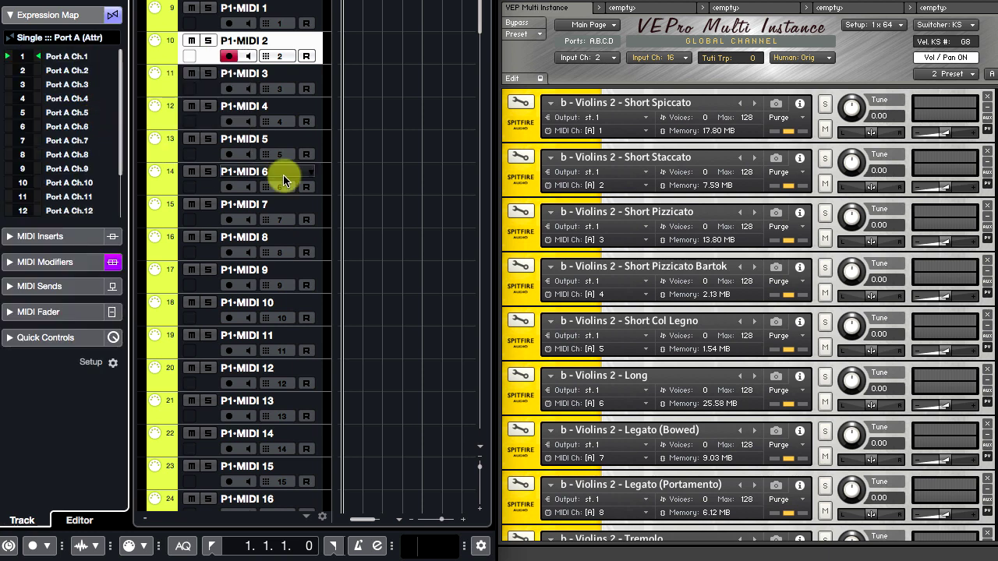